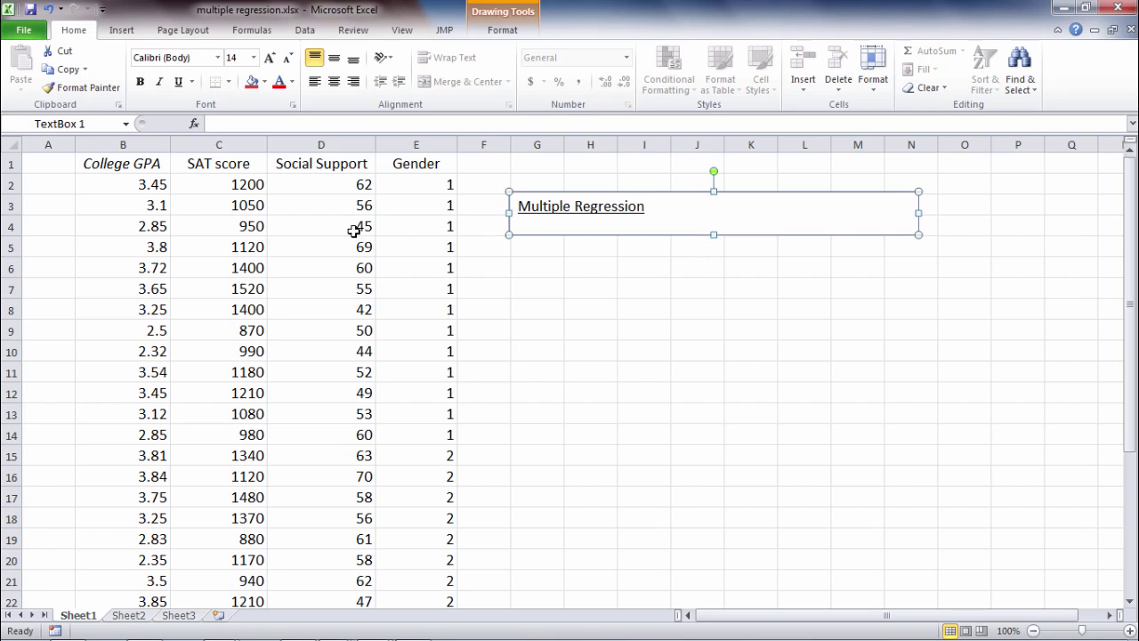
Examine the College GPA, SAT score, Social Support and Gender column headings, along with the codes in the Gender column.
left_click(128, 177)
left_click(127, 169)
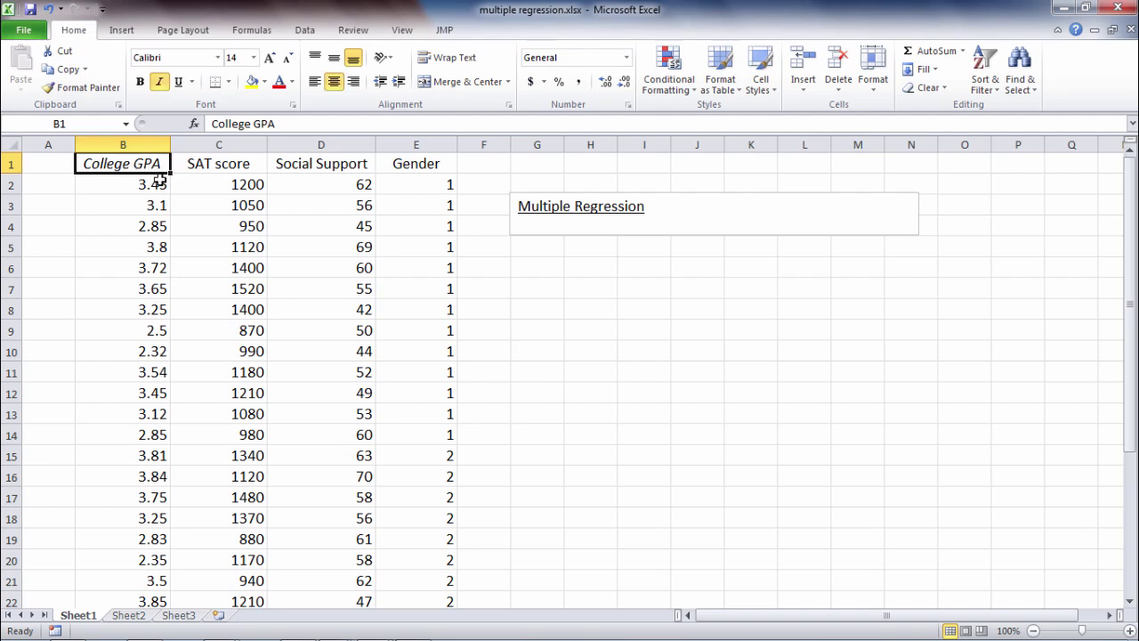
left_click(233, 171)
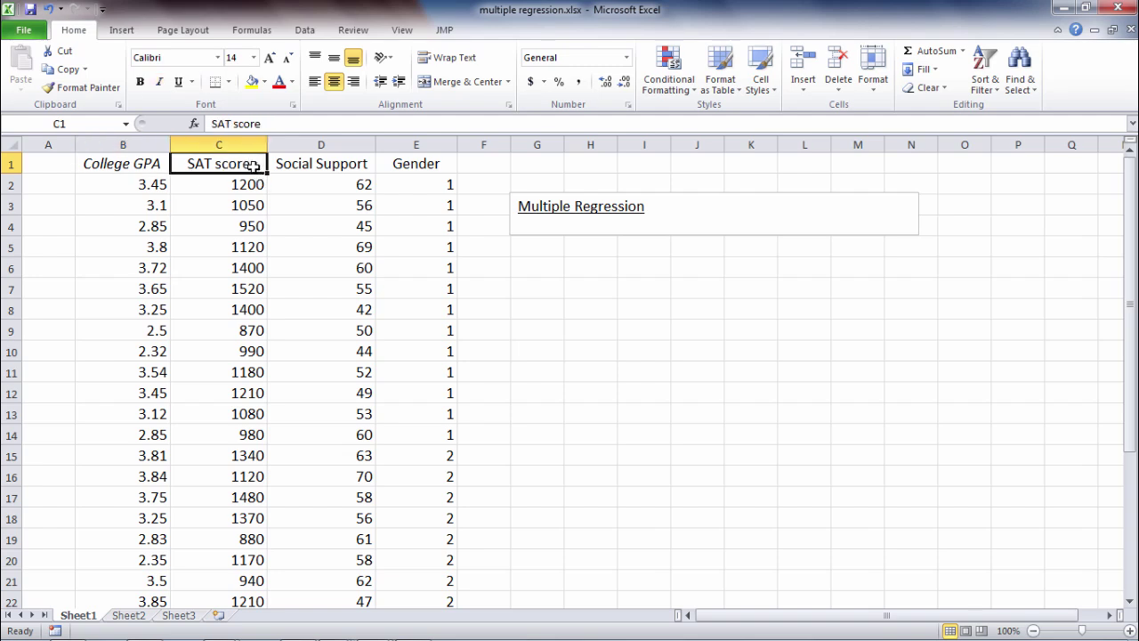
left_click(365, 163)
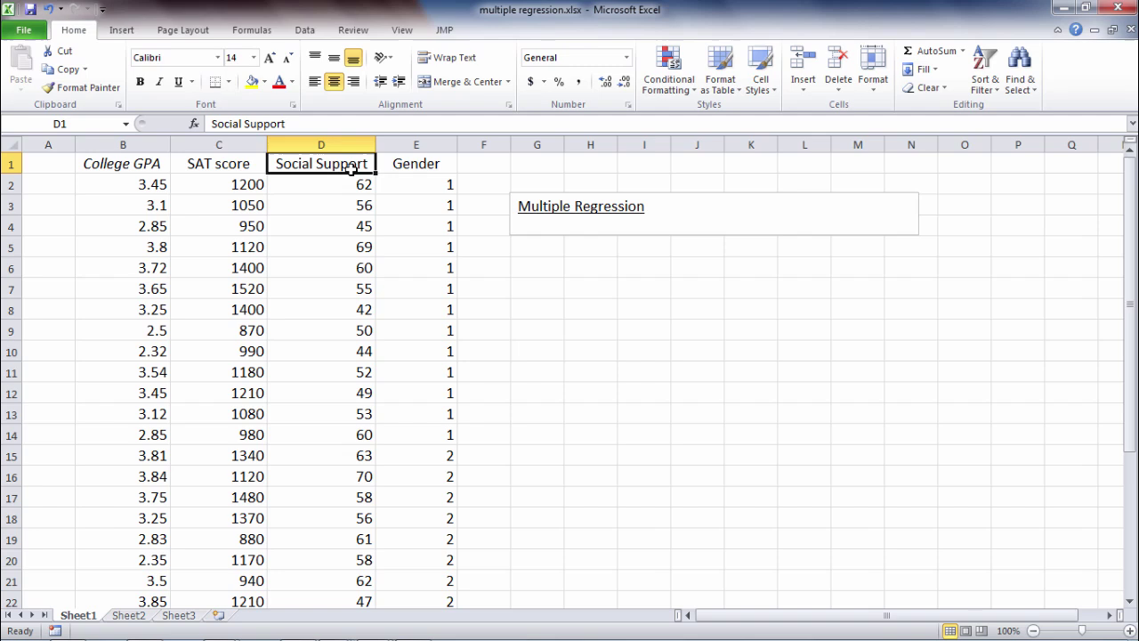
left_click(443, 169)
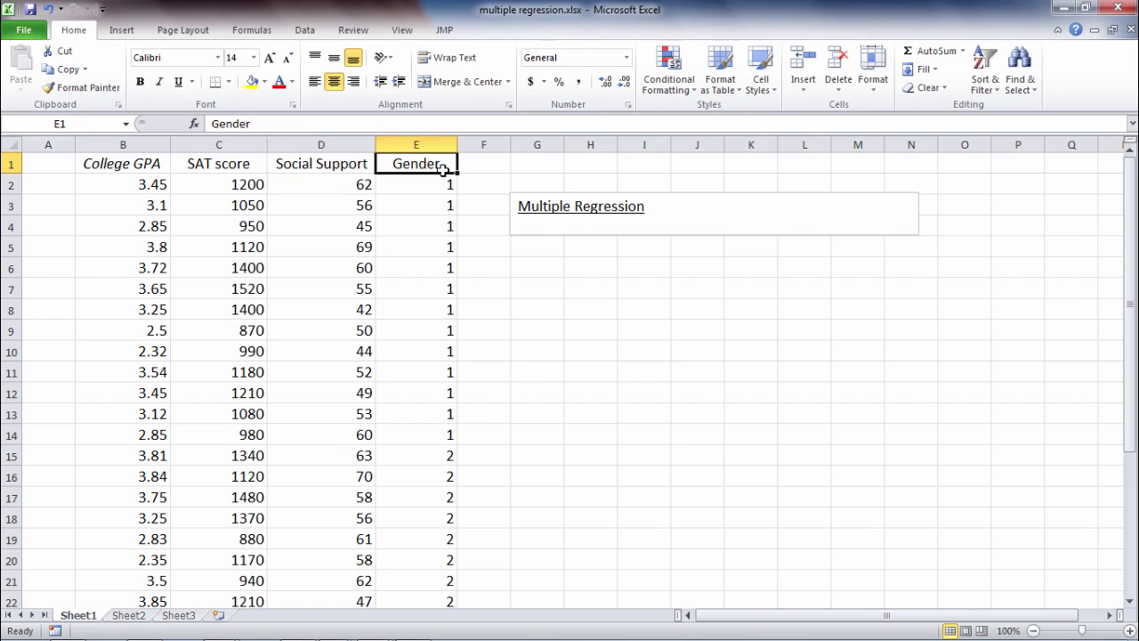
left_click_drag(440, 201, 423, 570)
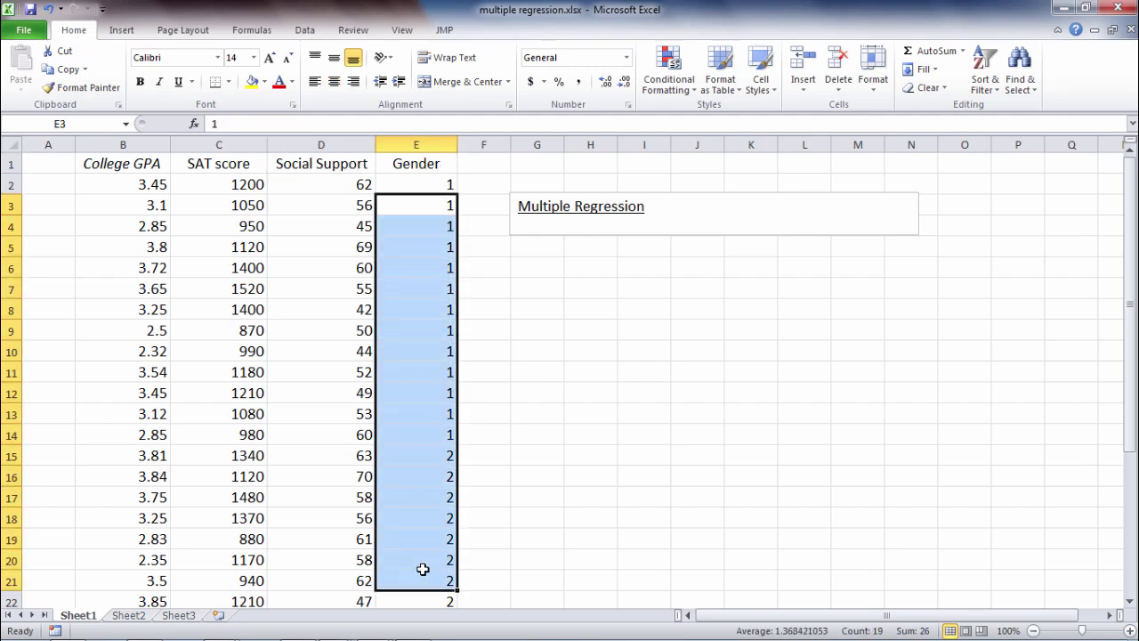
left_click_drag(436, 222, 436, 356)
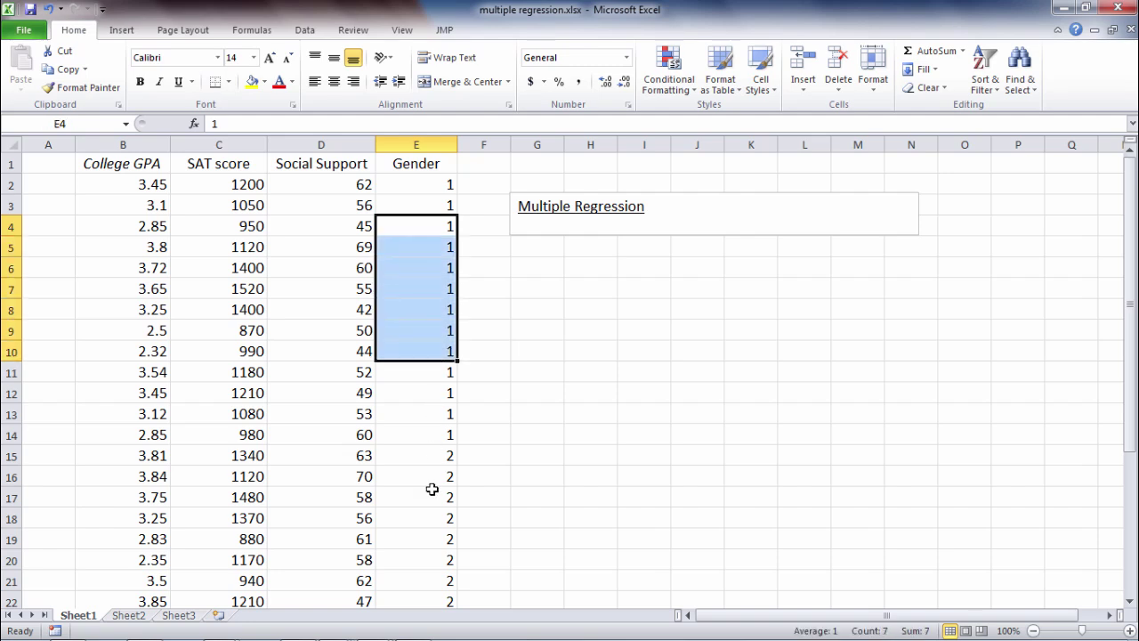
left_click_drag(431, 490, 430, 534)
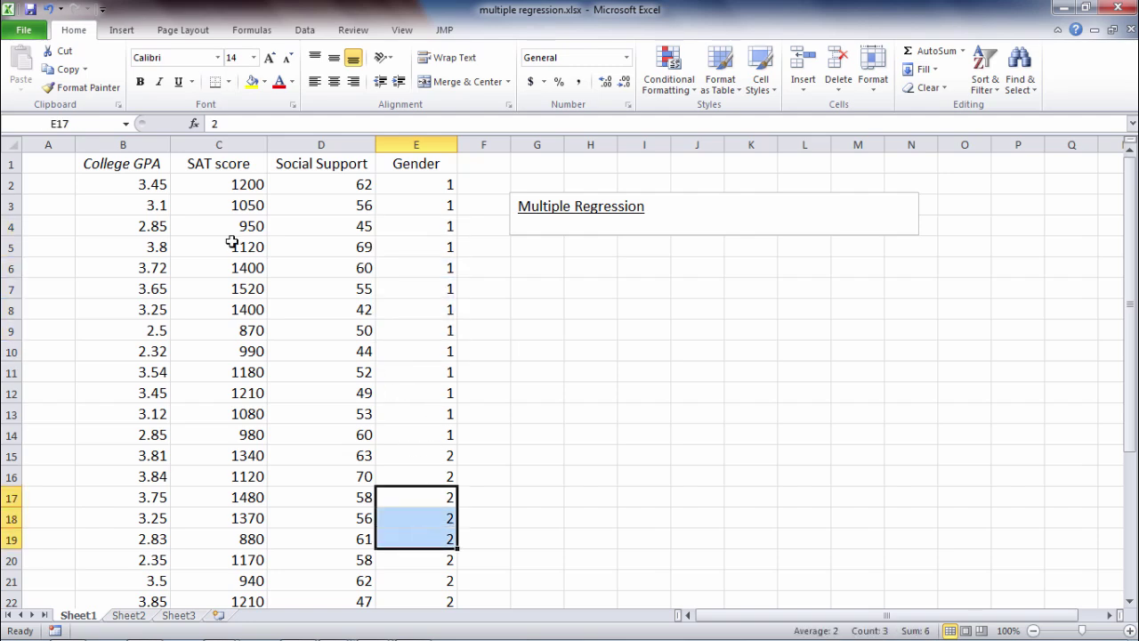
left_click_drag(135, 166, 415, 165)
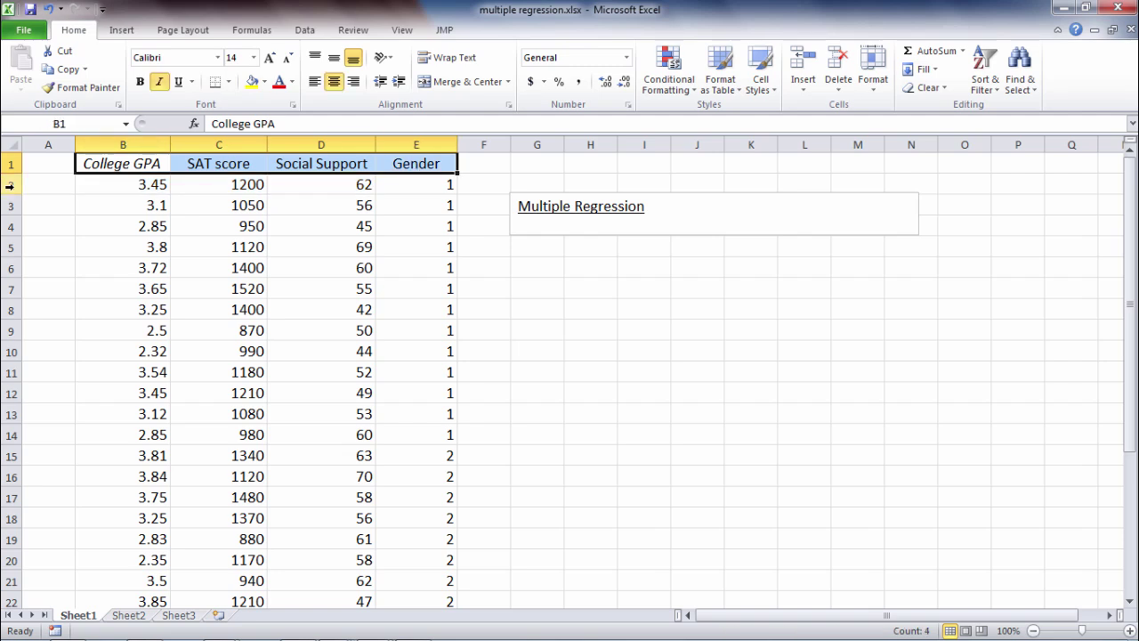
Examine the participant rows 2 to 31 and the first participant's value for each of the four variables.
left_click_drag(9, 186, 9, 563)
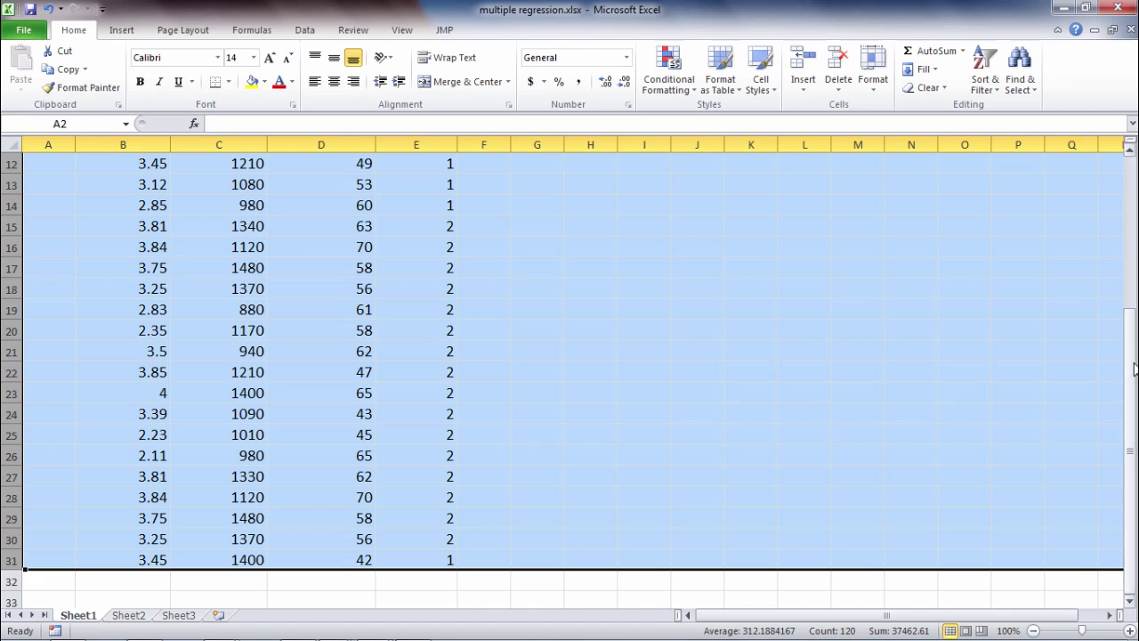
left_click_drag(1133, 362, 1133, 208)
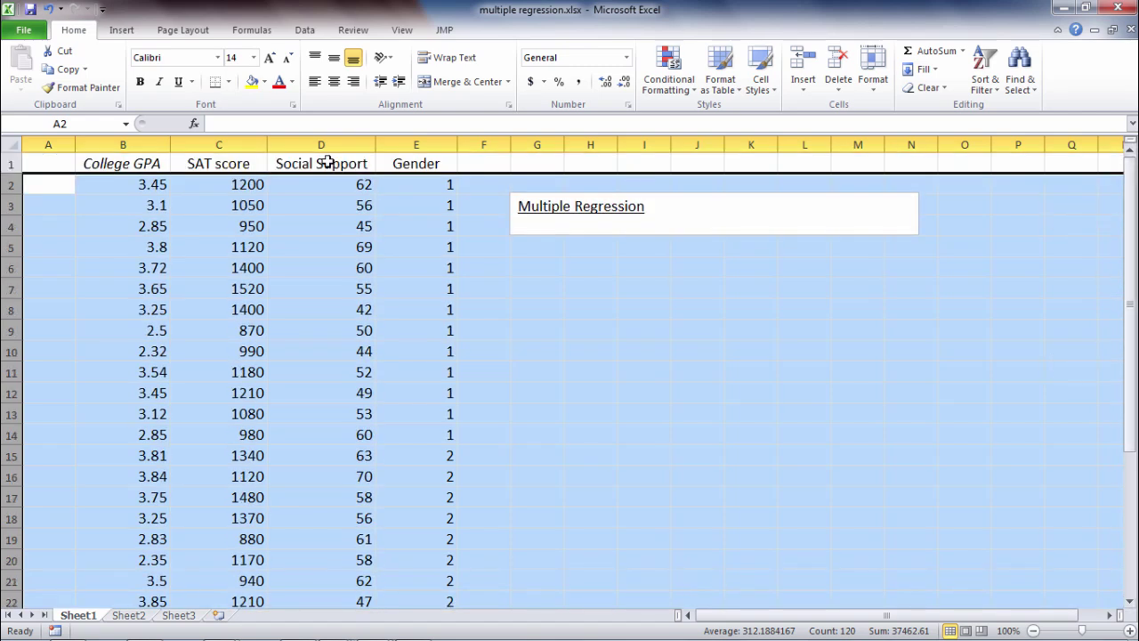
left_click(46, 184)
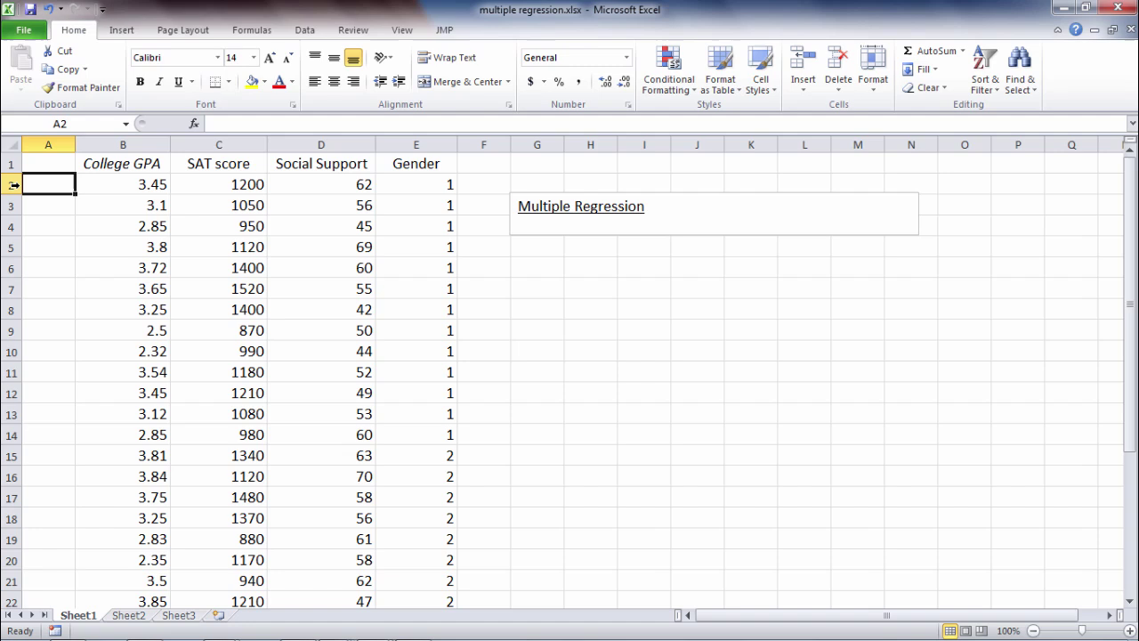
left_click(15, 185)
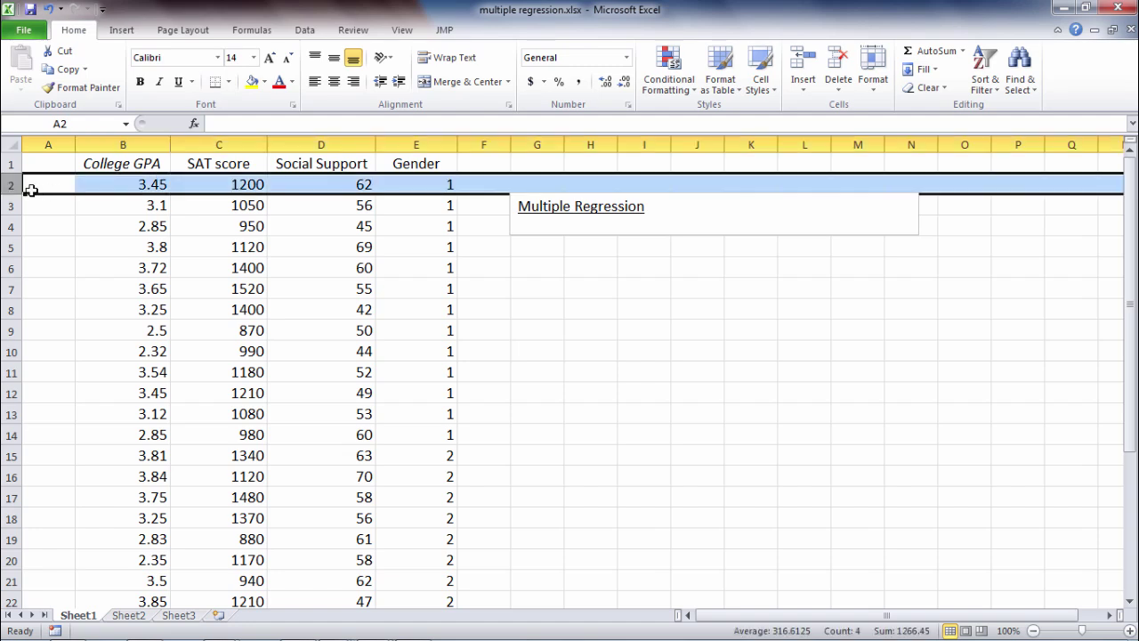
left_click(131, 187)
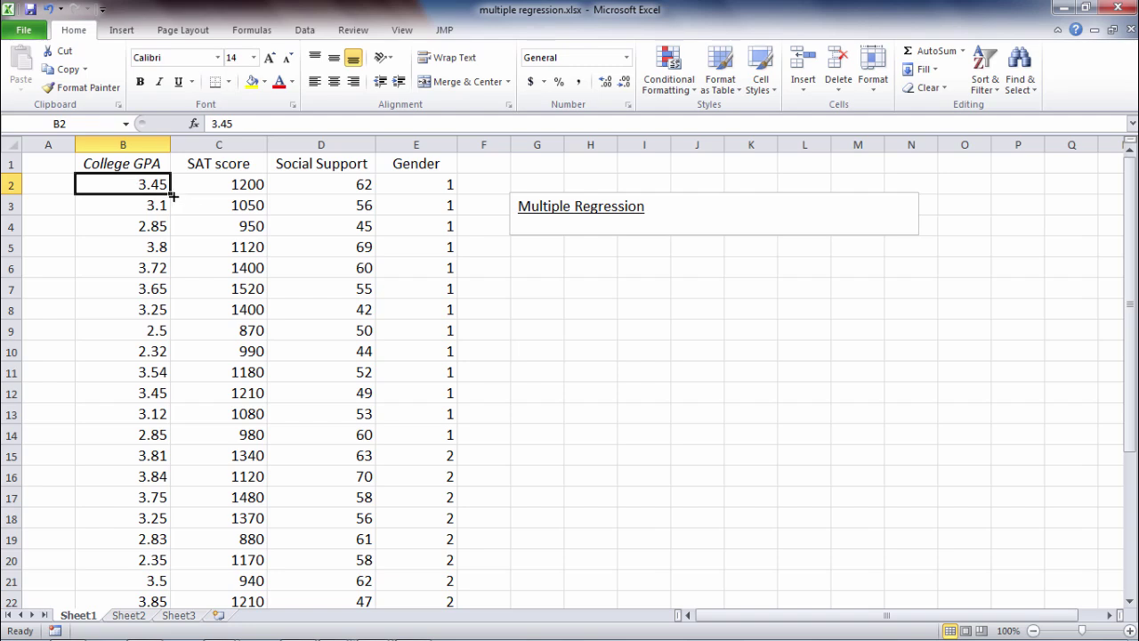
left_click(206, 186)
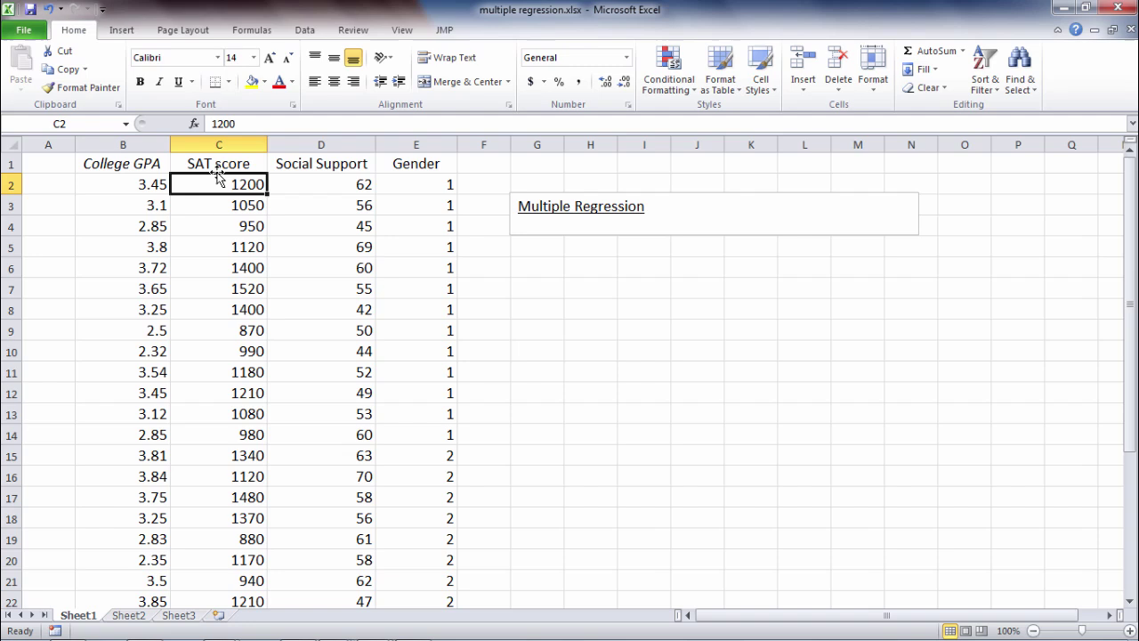
left_click(322, 184)
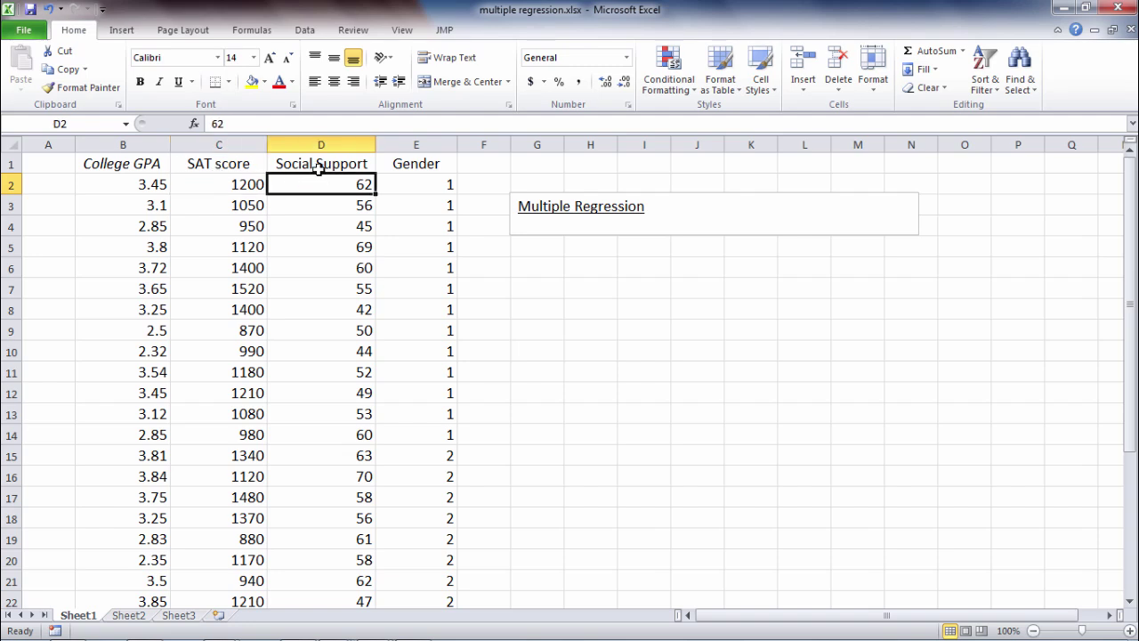
left_click(427, 182)
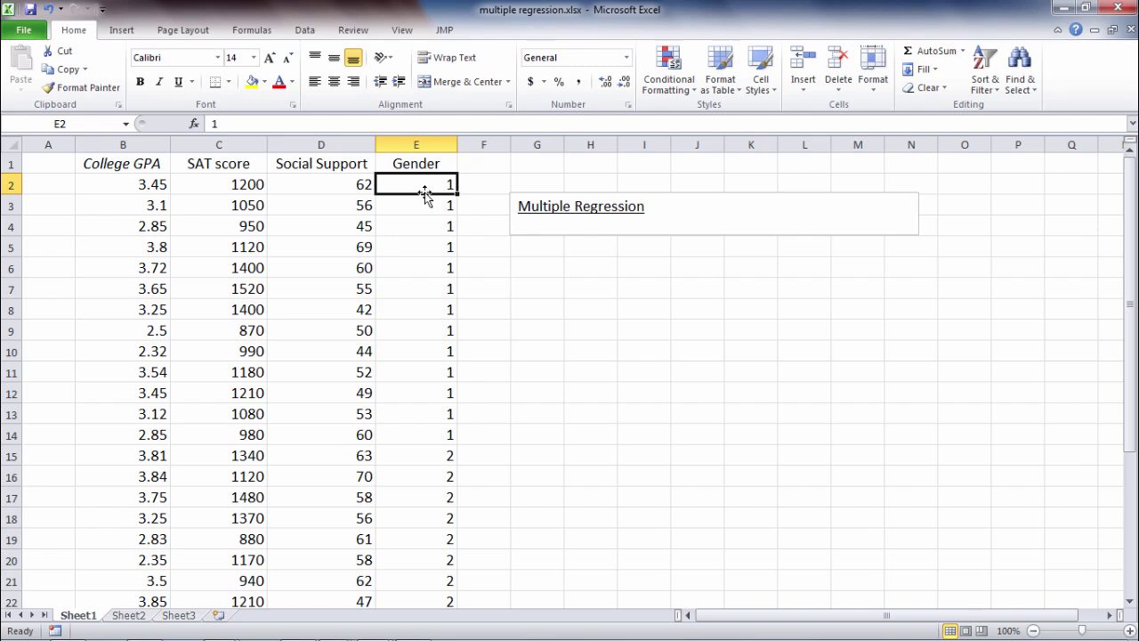
Extend the Multiple Regression text box downward to row 9 to show its criterion variable, predictors and regression lines.
left_click(713, 235)
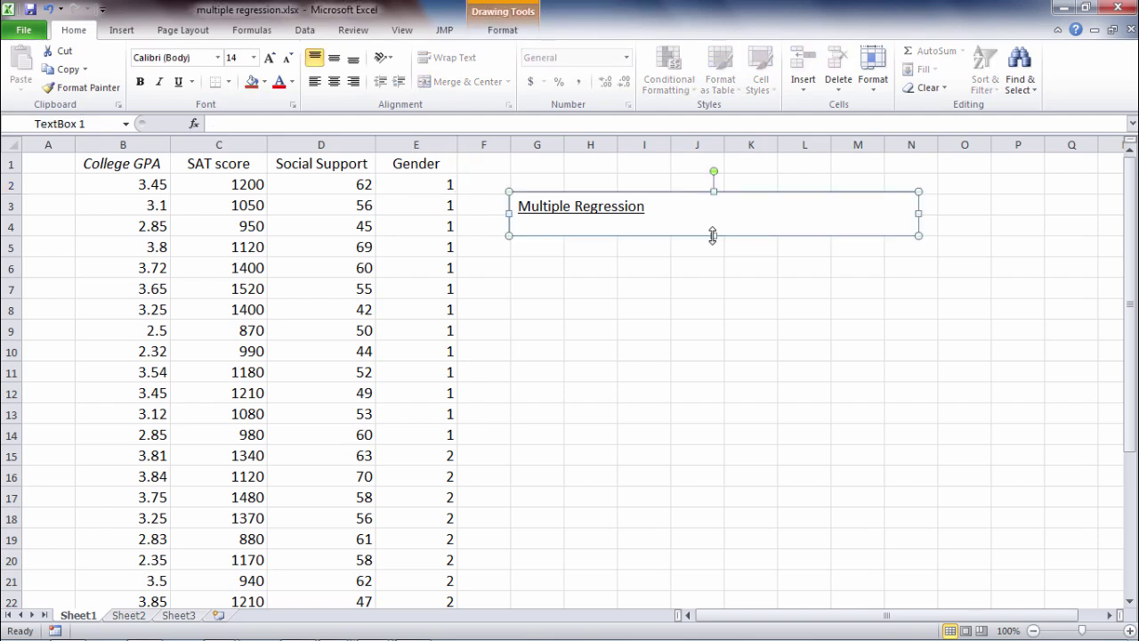
left_click_drag(713, 235, 713, 269)
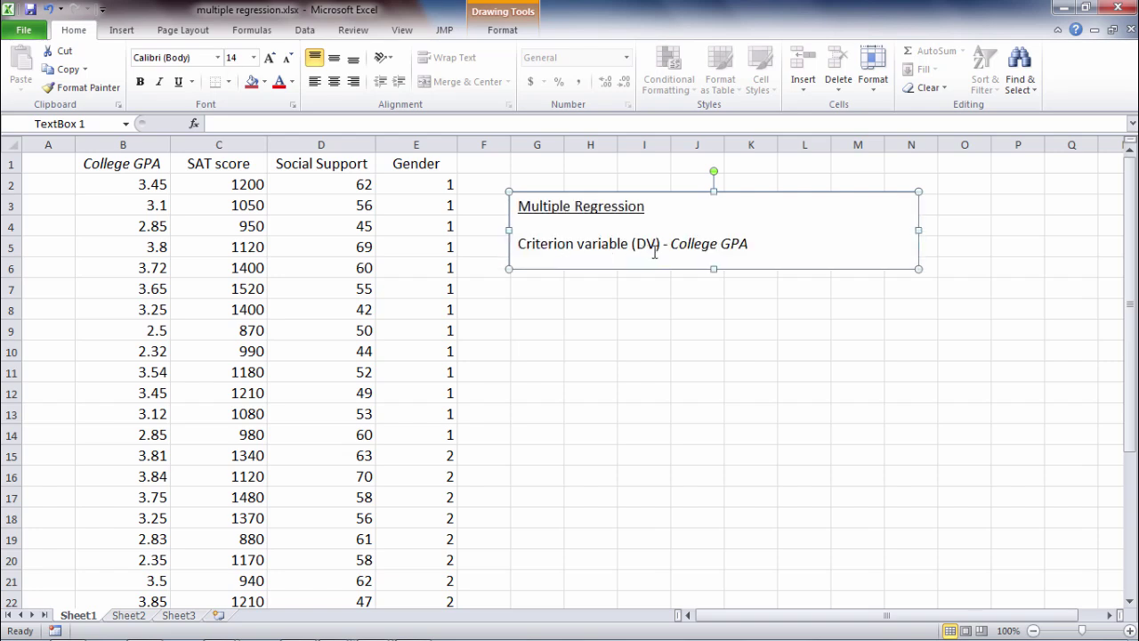
left_click(131, 165)
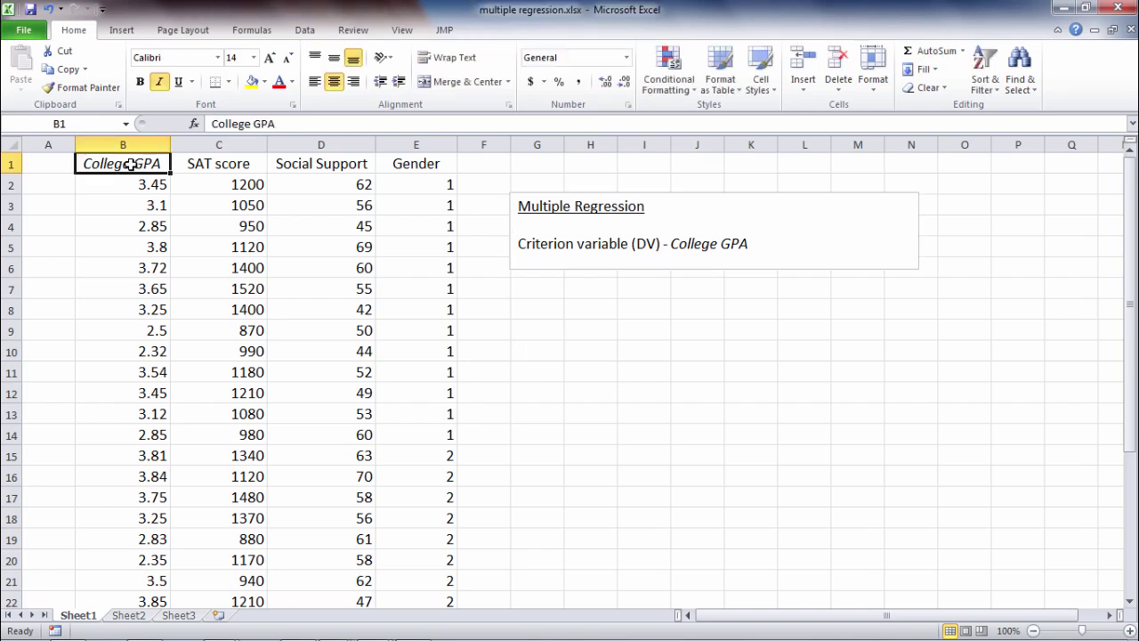
left_click_drag(713, 269, 714, 302)
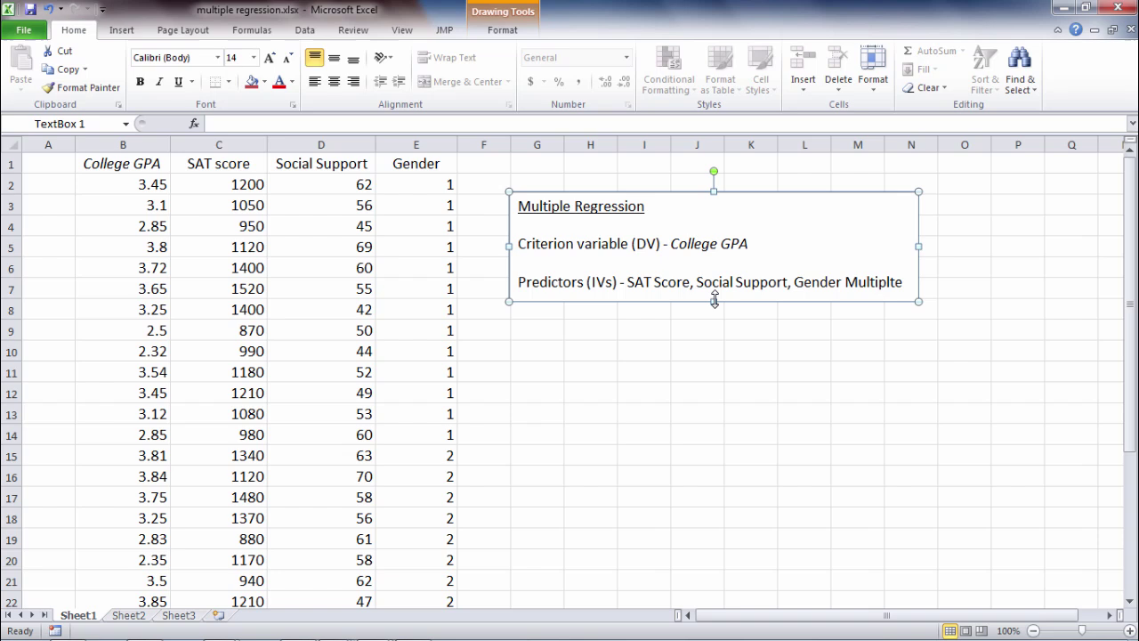
left_click_drag(714, 300, 709, 342)
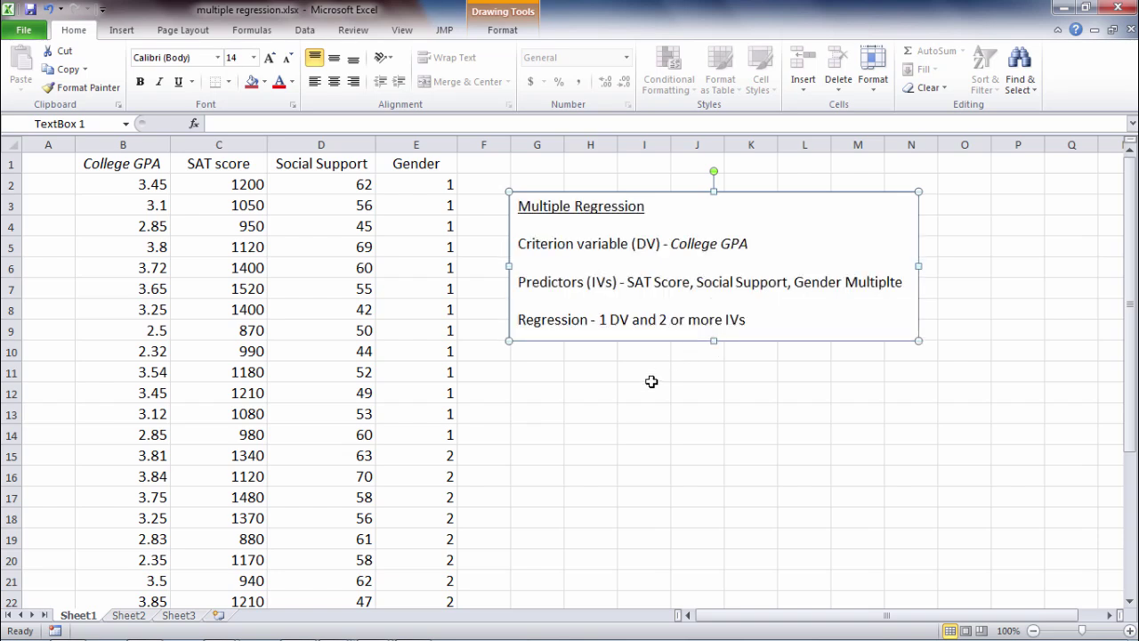
Compare the criterion variable (DV) and predictors (IVs) terms in the text box with the matching column headings.
left_click(226, 176)
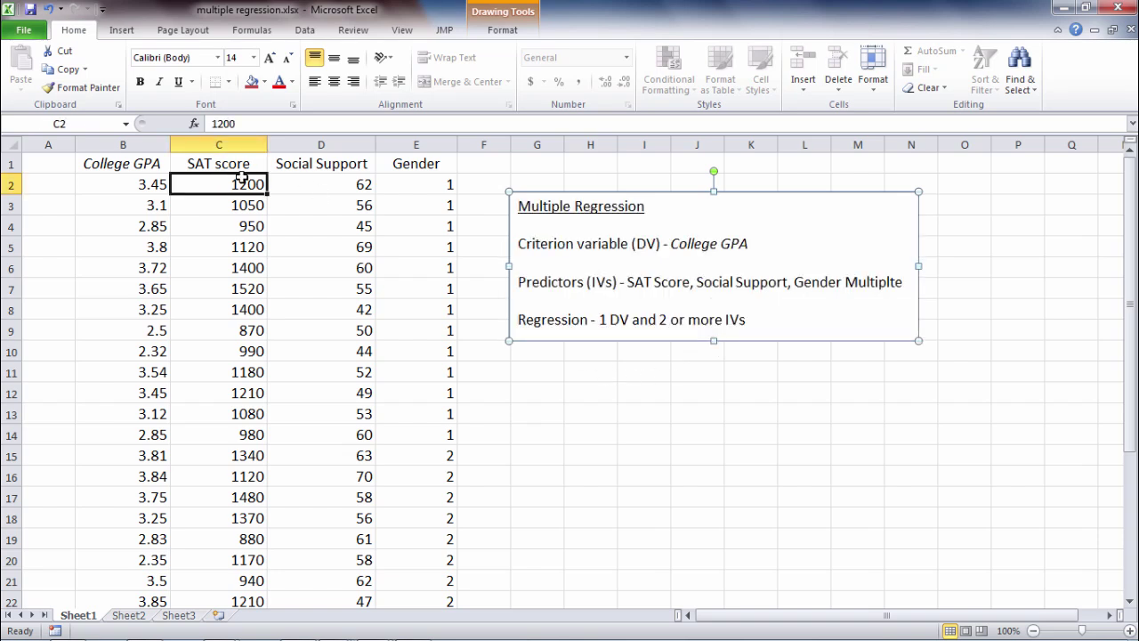
left_click_drag(223, 165, 321, 166)
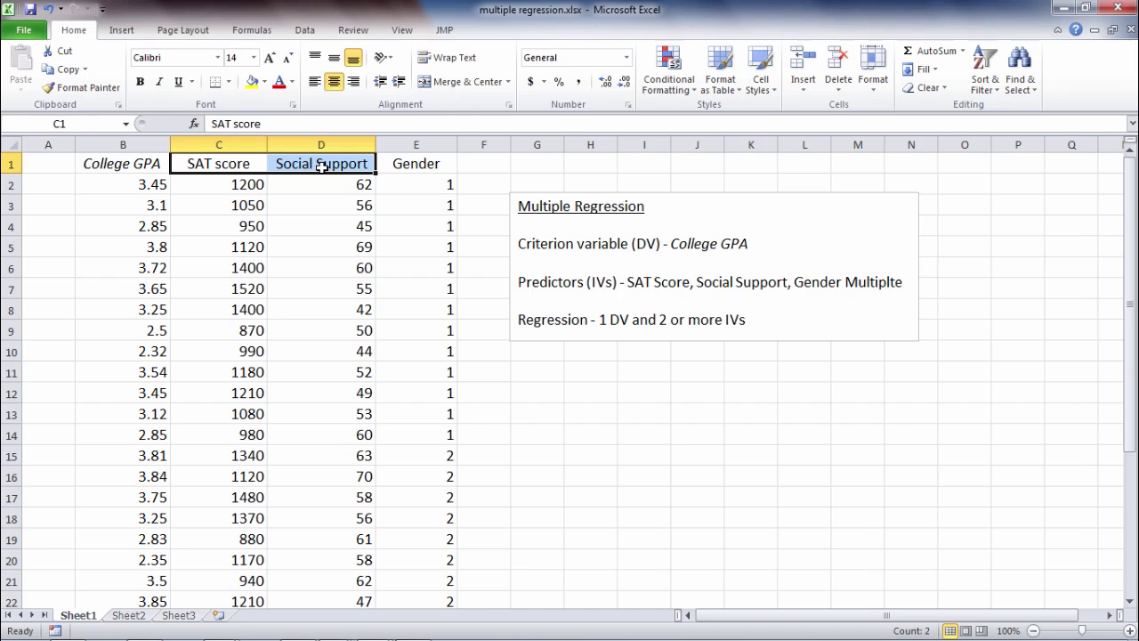
left_click(131, 164)
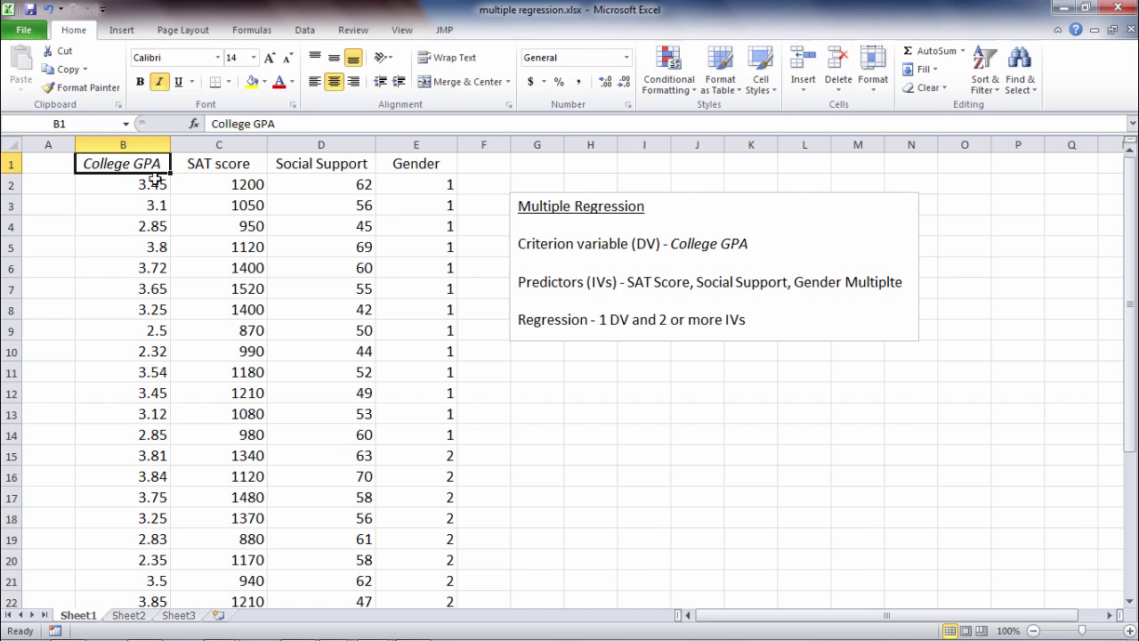
key("Right")
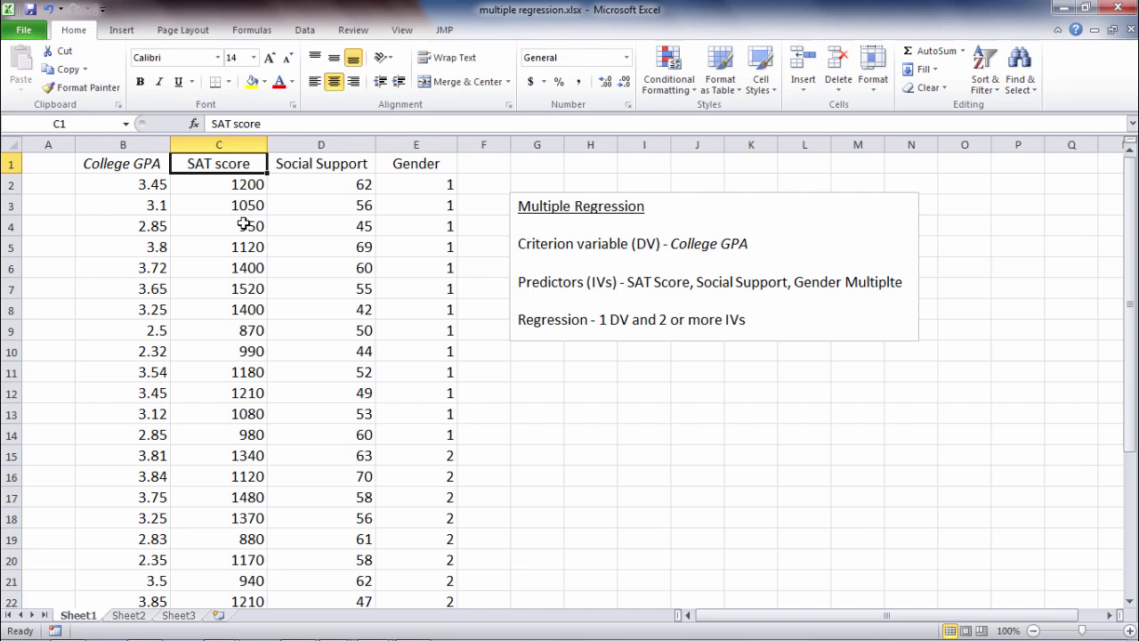
left_click(121, 163)
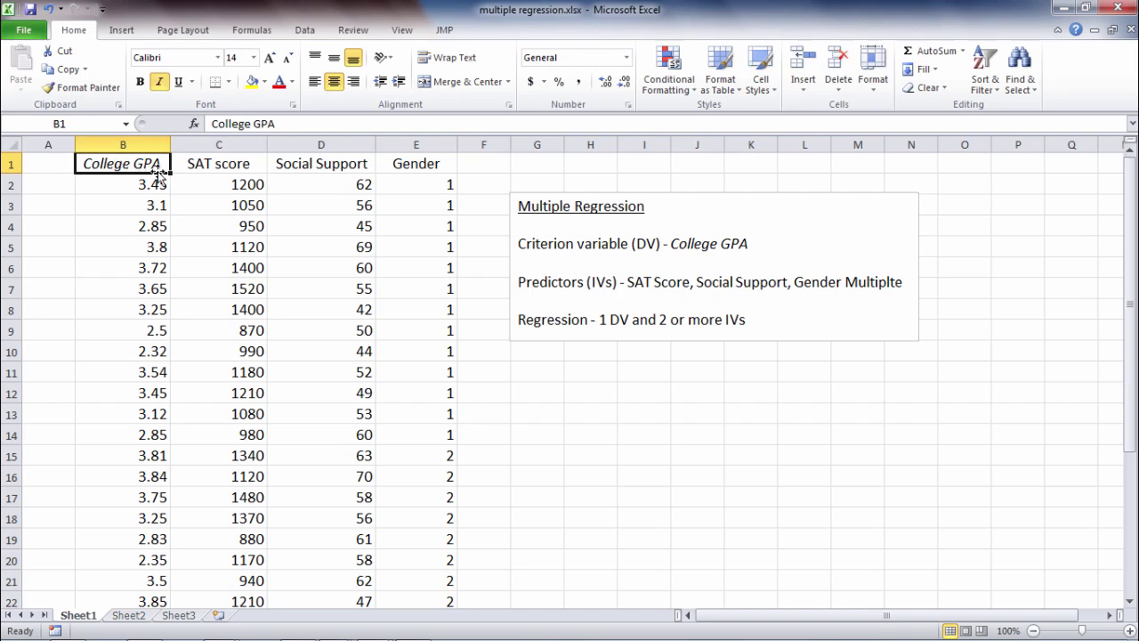
left_click_drag(534, 246, 663, 246)
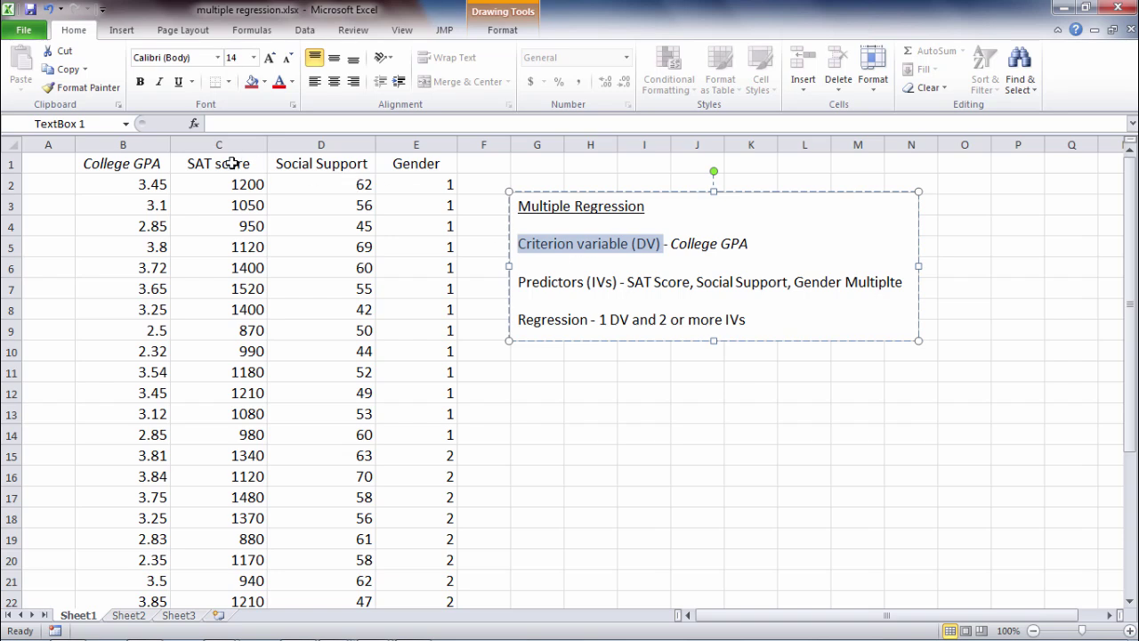
left_click_drag(231, 163, 395, 165)
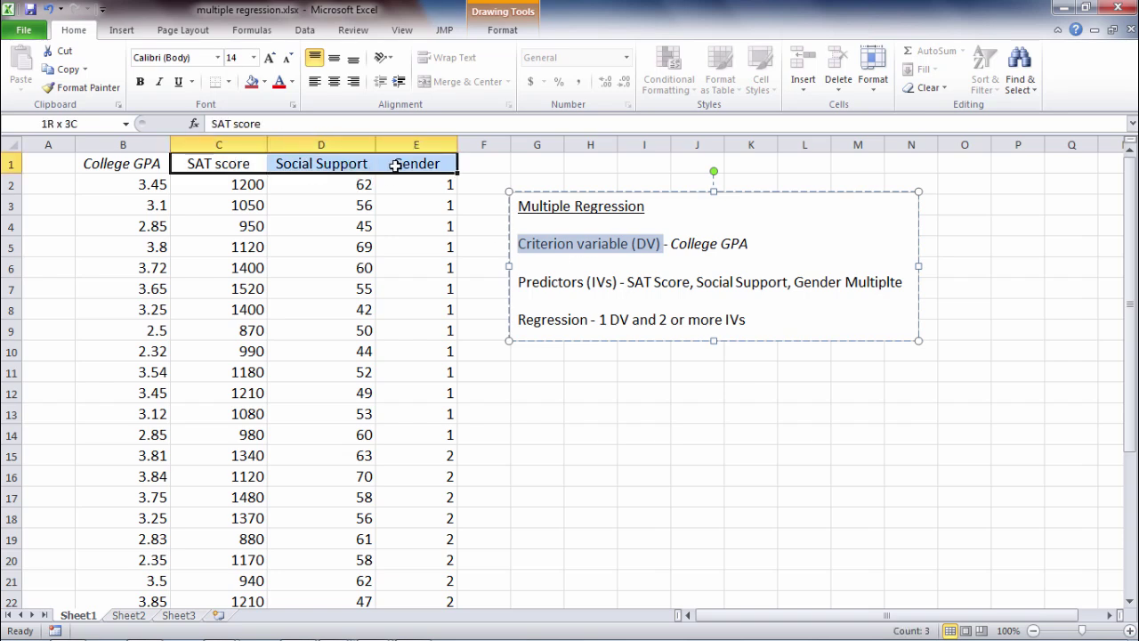
double_click(550, 285)
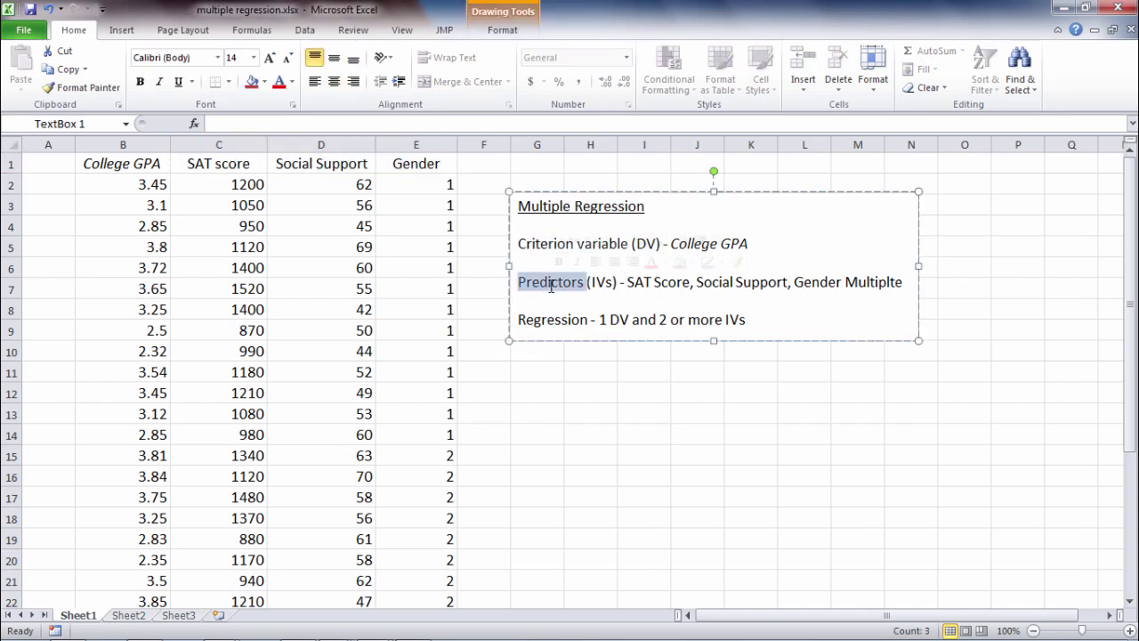
double_click(604, 283)
left_click(602, 285)
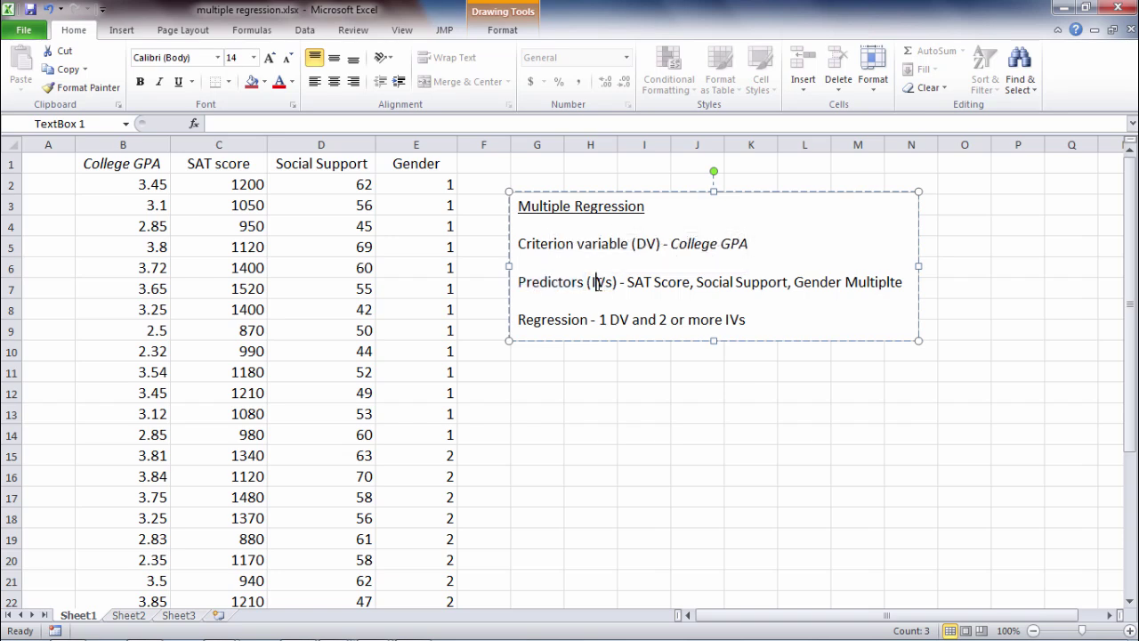
key("Escape")
Review the SAT score, Social Support, Gender and College GPA headings one by one, and finish on empty cell G12.
left_click(242, 165)
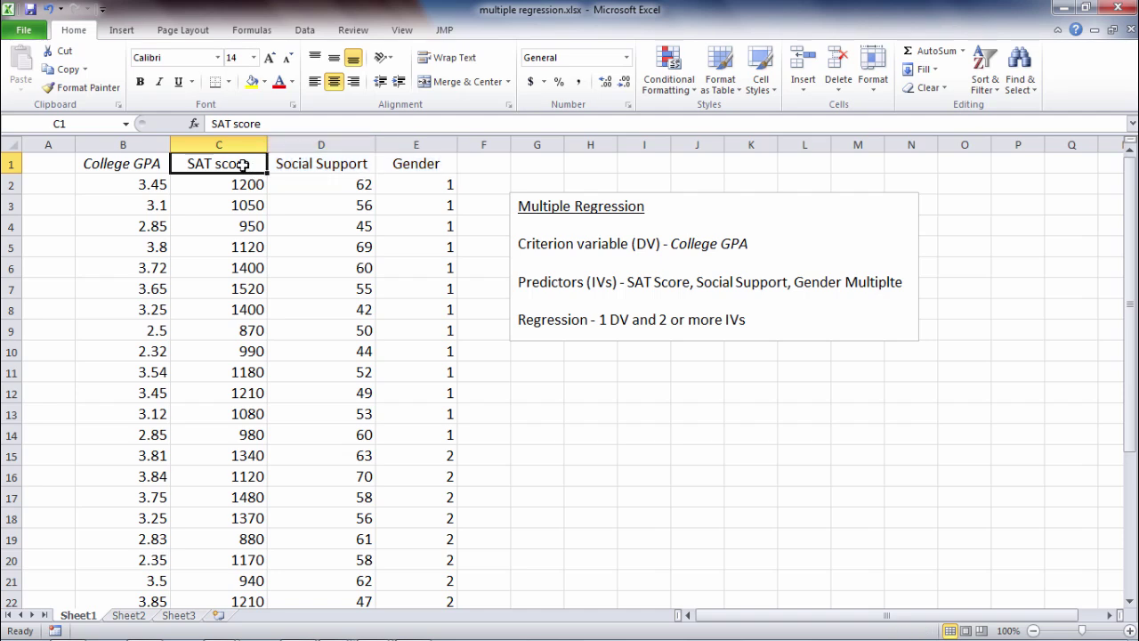
left_click(301, 167)
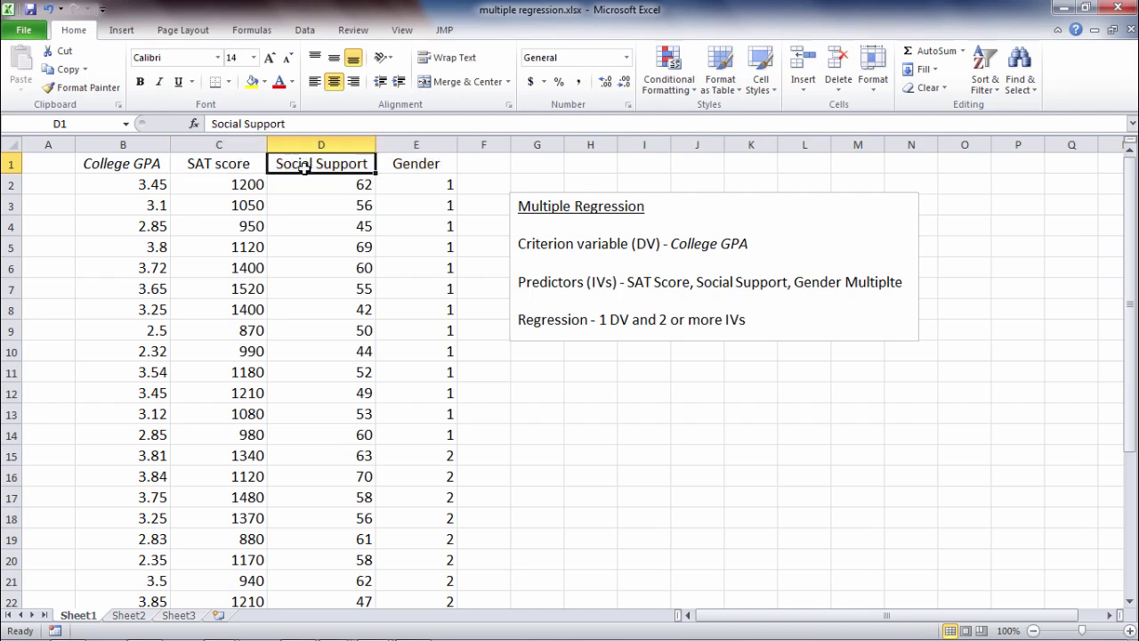
left_click(417, 167)
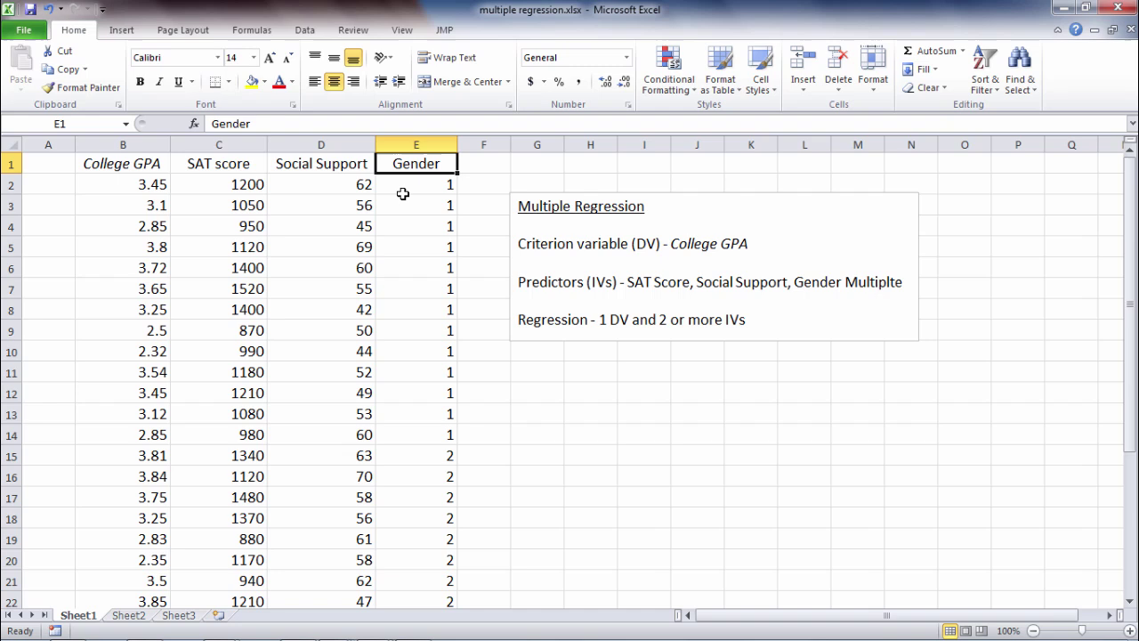
left_click(130, 167)
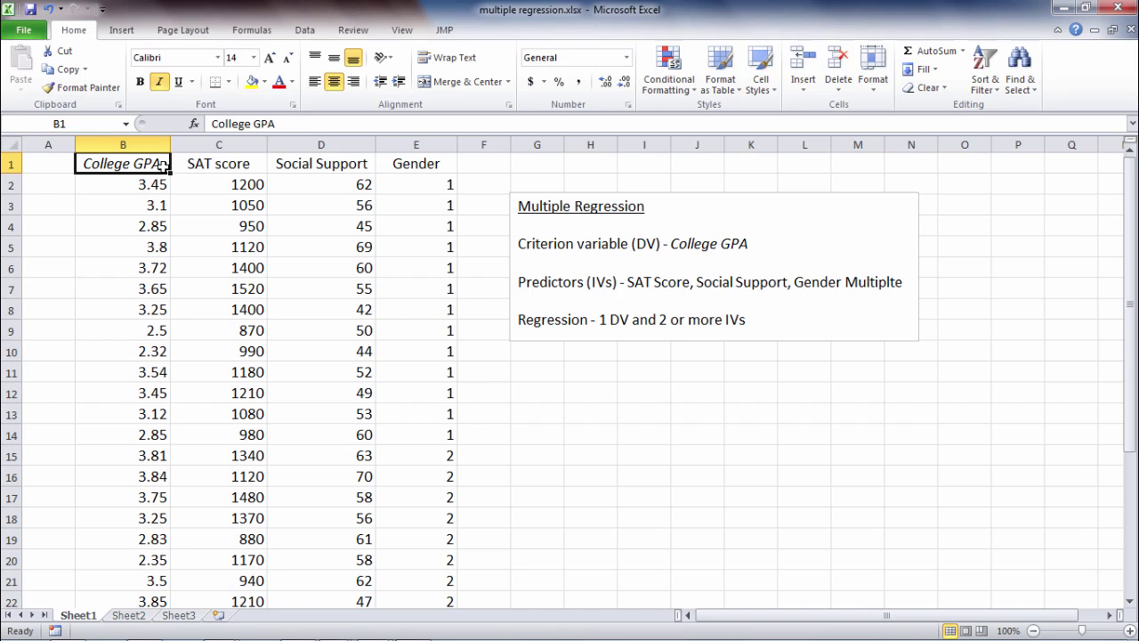
left_click(520, 390)
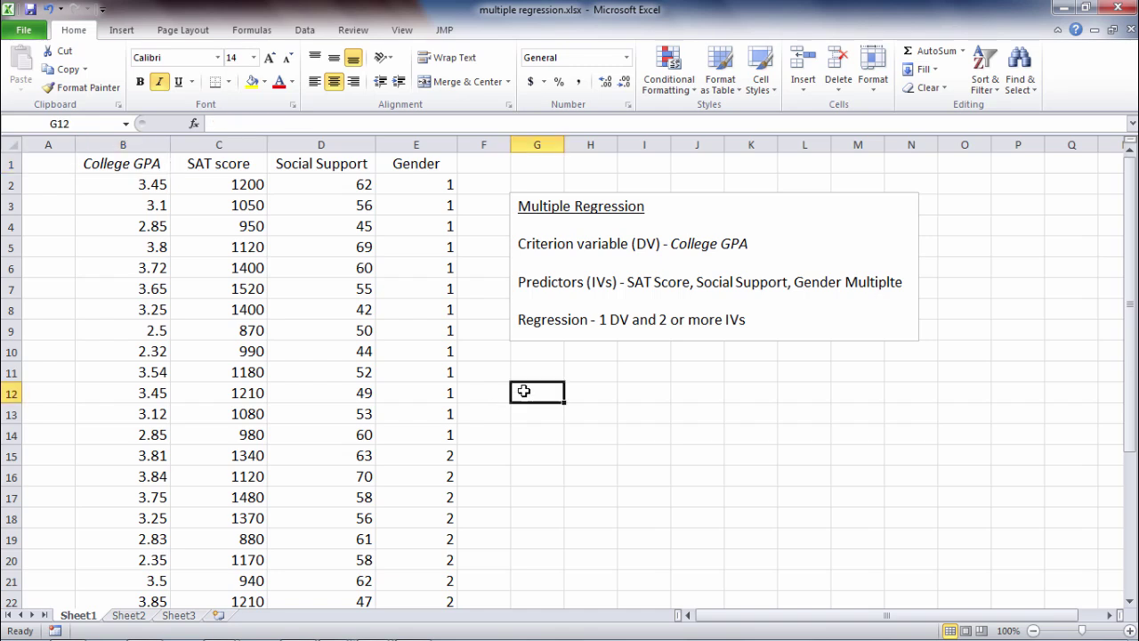
Examine the Gender heading, its first values and the whole column, and relate them to the word Predictors in the text box.
left_click(425, 167)
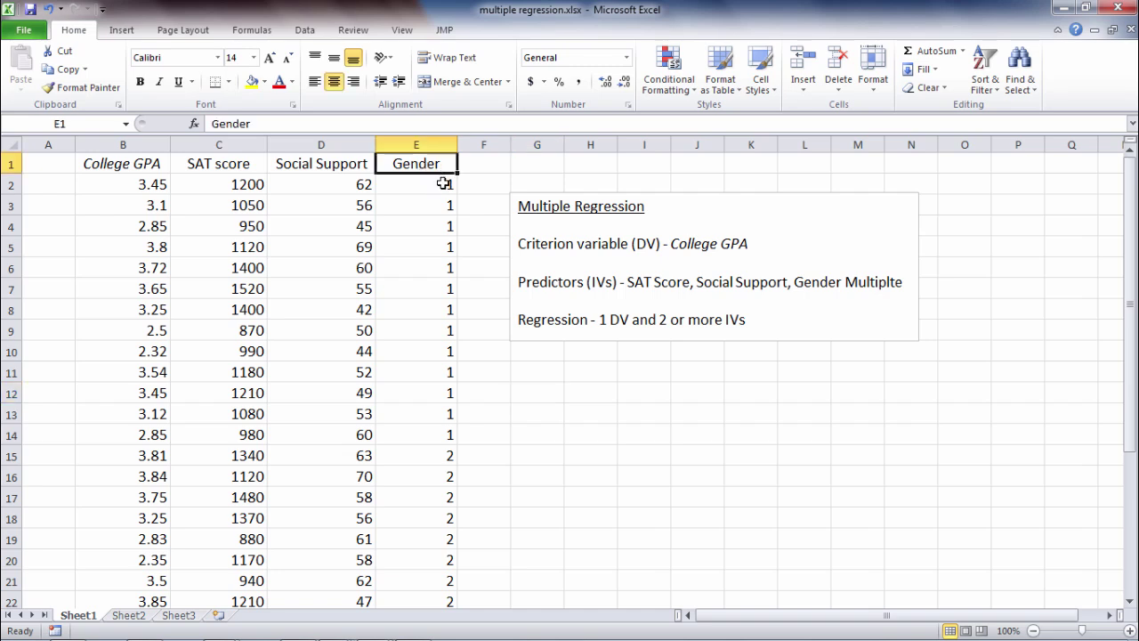
left_click_drag(443, 184, 414, 169)
left_click(414, 169)
mouse_move(427, 186)
left_mouse_down()
mouse_move(405, 594)
mouse_move(426, 185)
left_mouse_up()
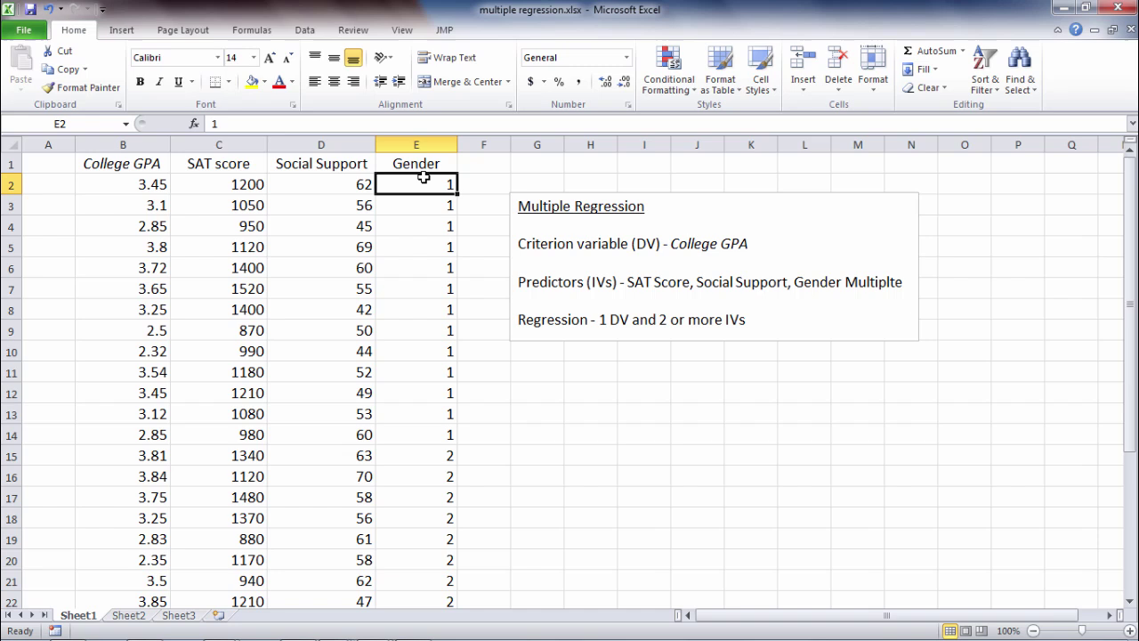
left_click(424, 151)
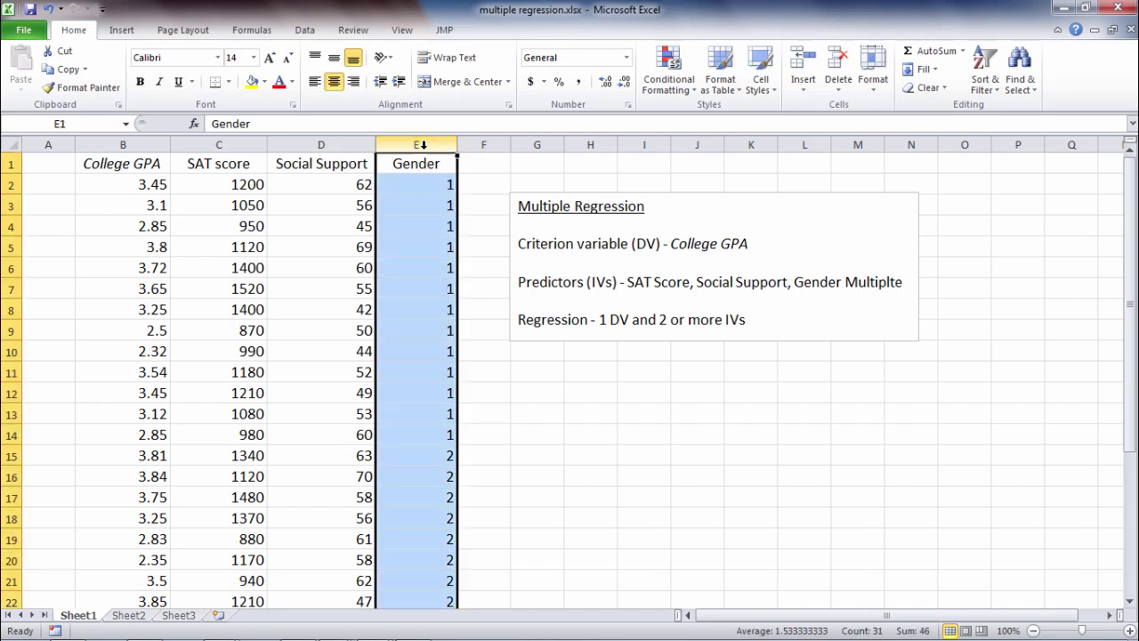
double_click(559, 279)
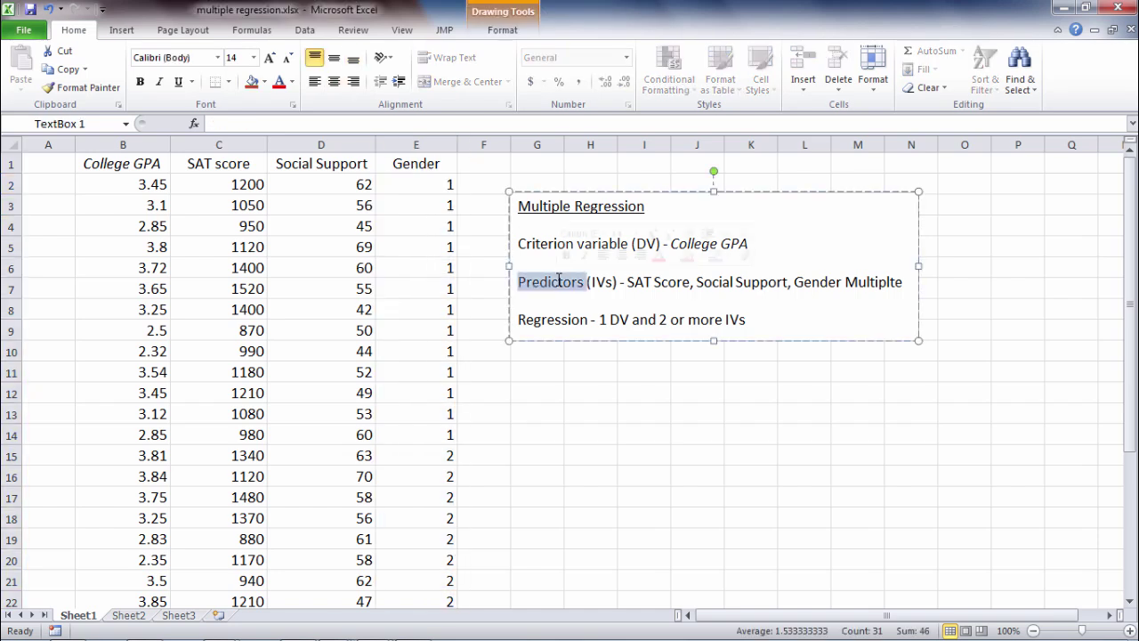
left_click(448, 207)
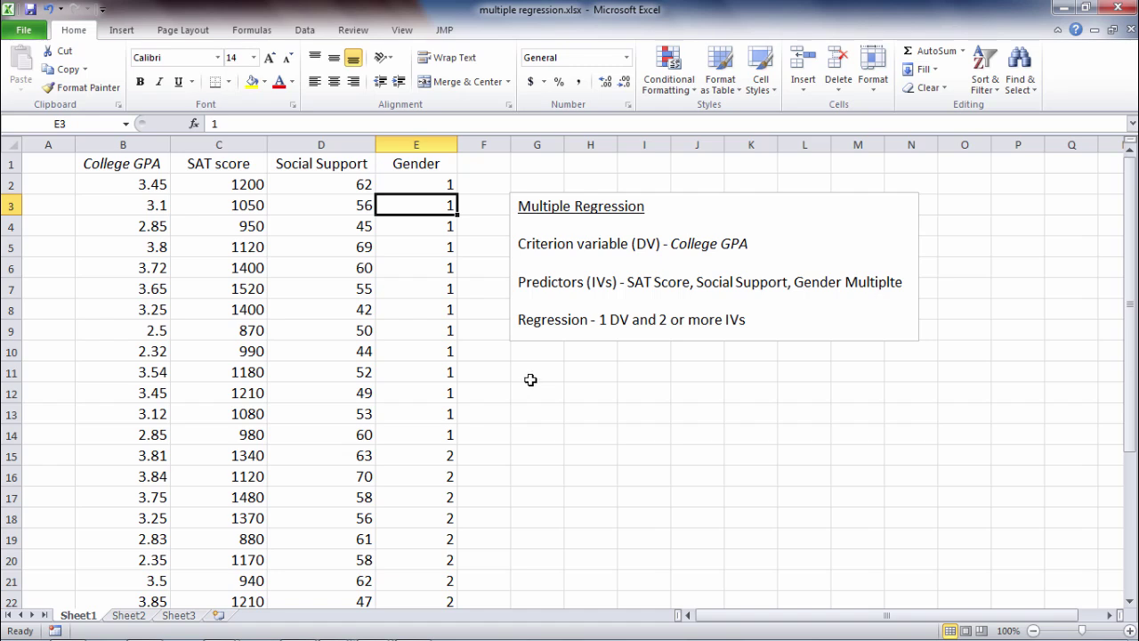
Review the Gender heading, the empty cells beside it in row 1, and the first Gender value in E2.
left_click(413, 162)
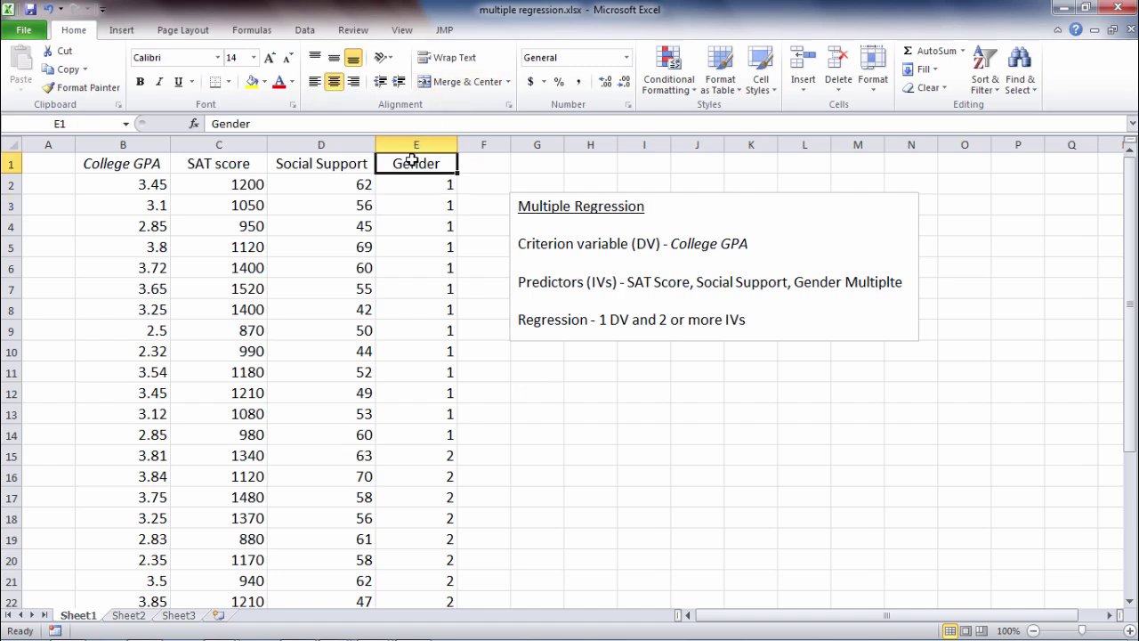
left_click(482, 164)
left_click(532, 161)
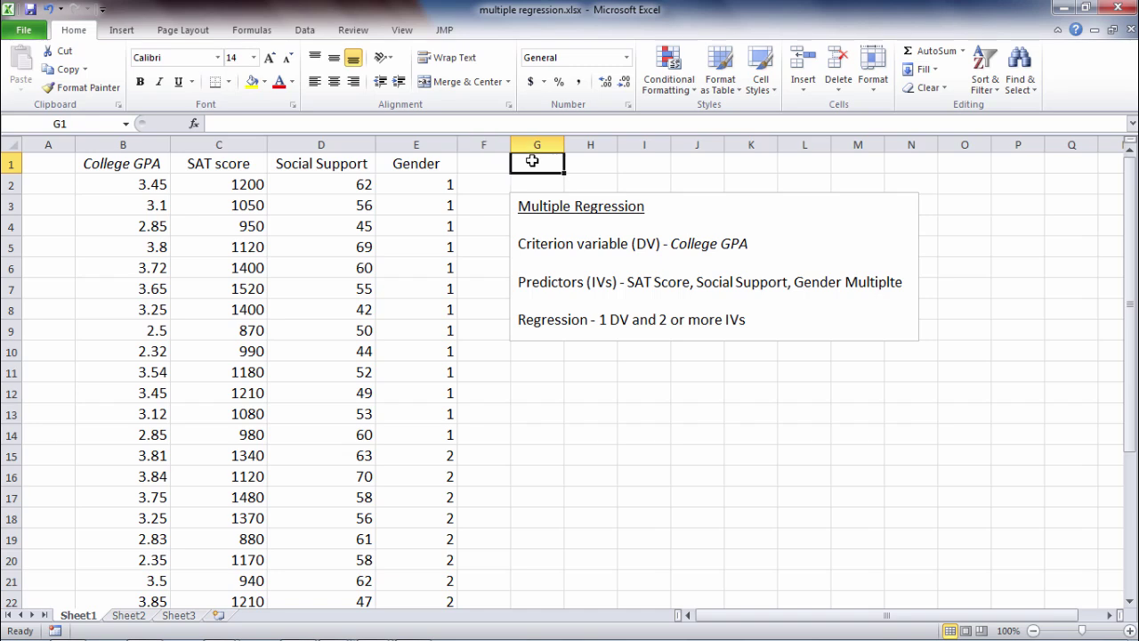
left_click(452, 166)
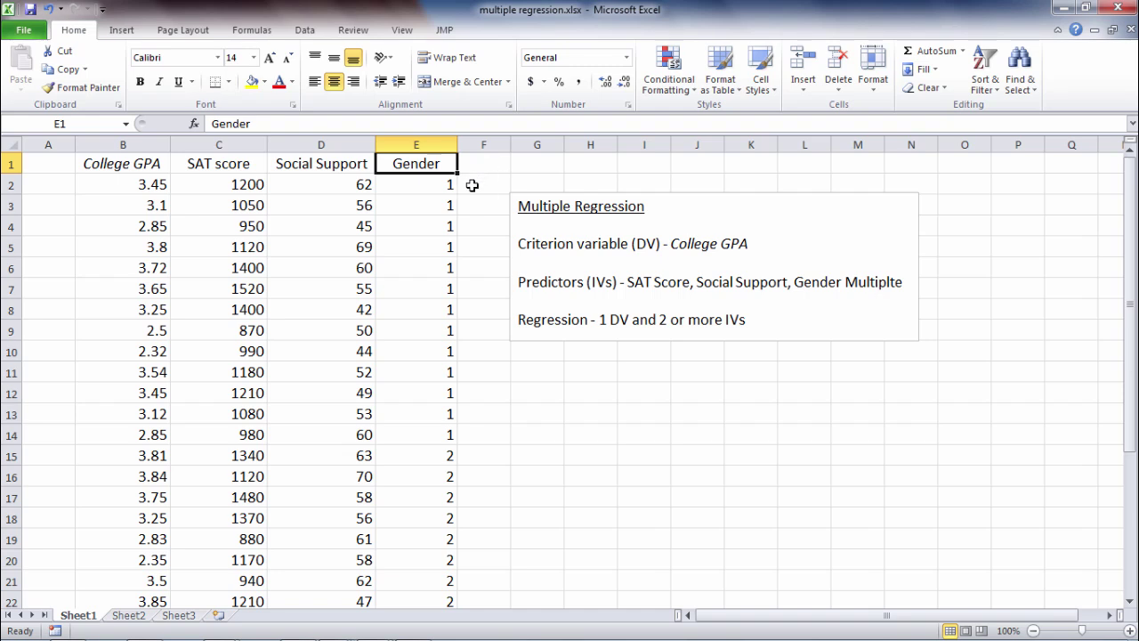
left_click_drag(448, 181, 422, 165)
left_click(422, 168)
left_click(420, 186)
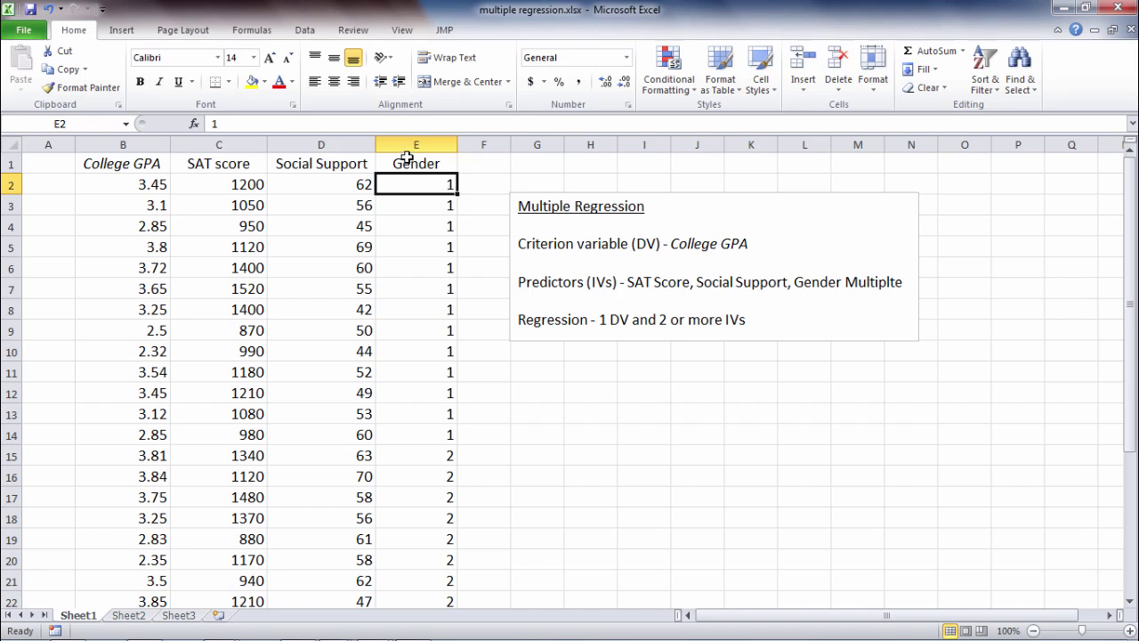
Open the Regression tool from Data Analysis and place its dialog beside the data so columns B to E are uncovered.
left_click(307, 32)
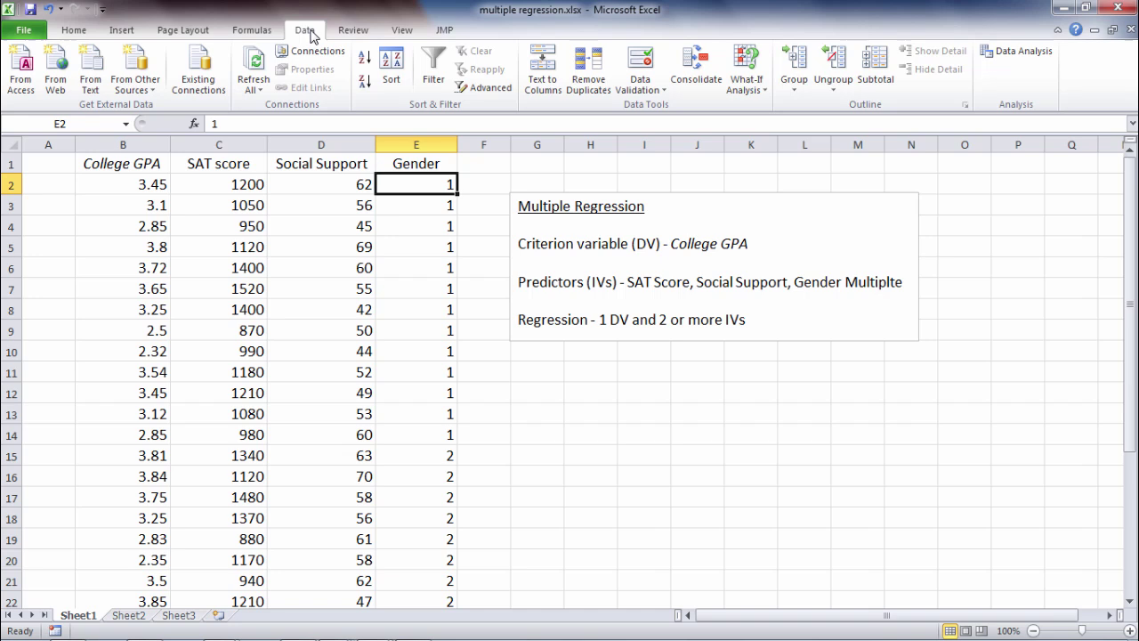
left_click(1037, 58)
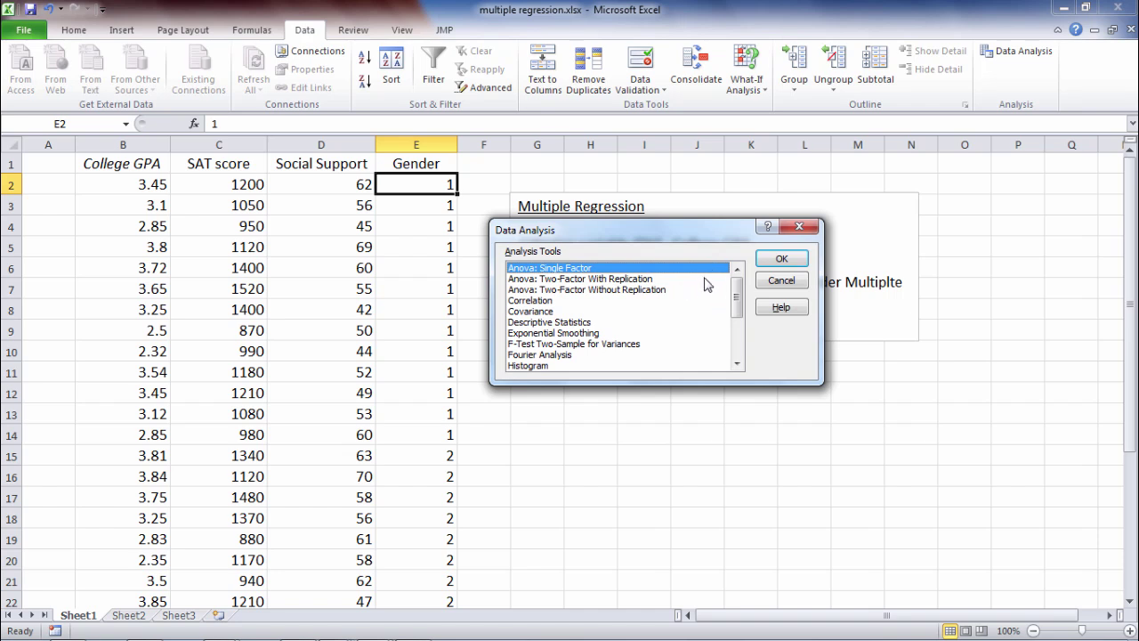
left_click_drag(735, 286, 708, 330)
left_click(589, 322)
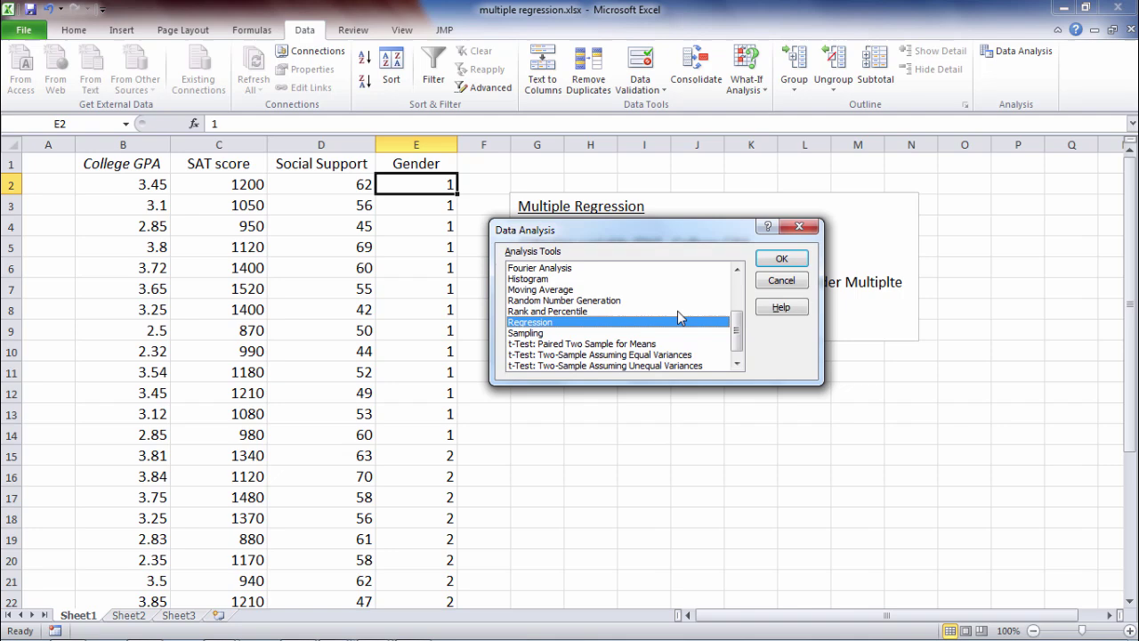
left_click(781, 259)
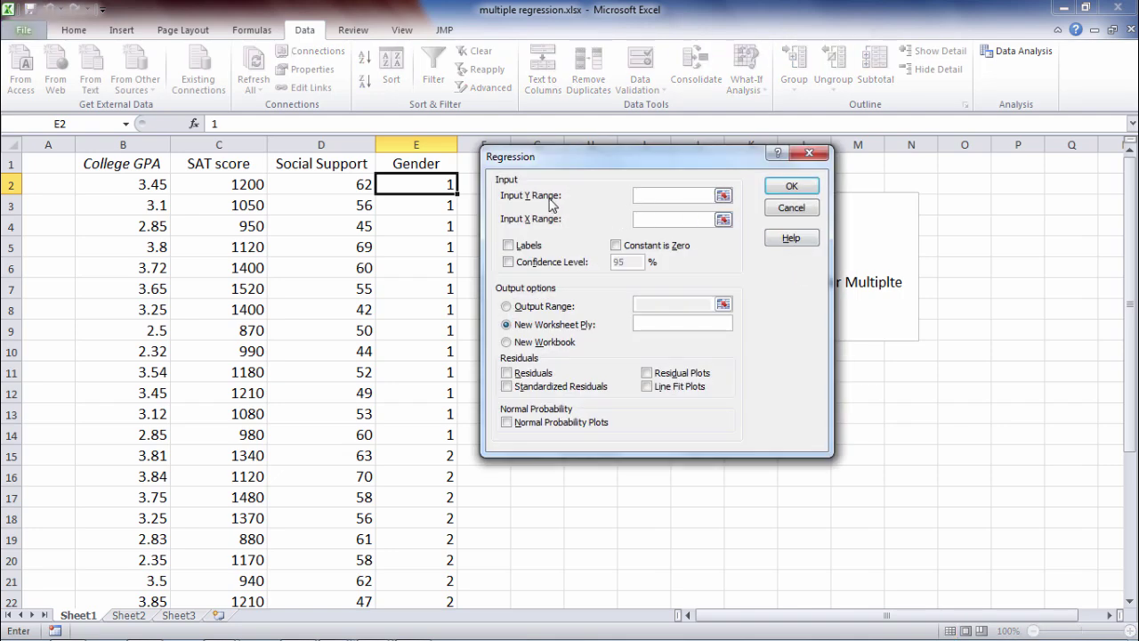
left_click_drag(587, 162, 241, 183)
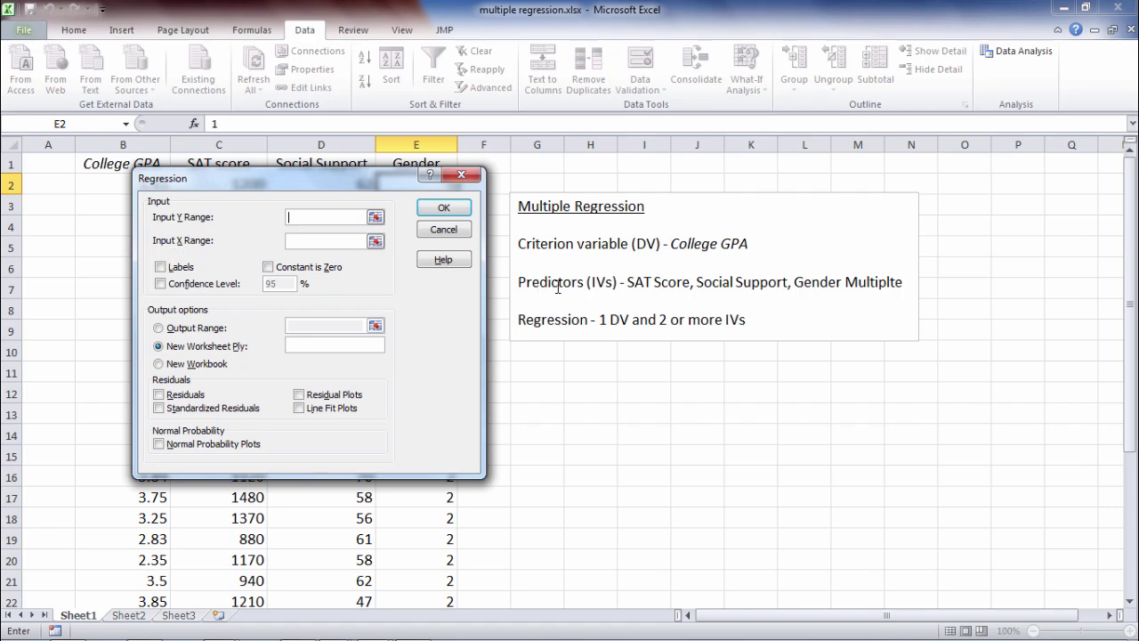
left_click_drag(261, 191, 615, 190)
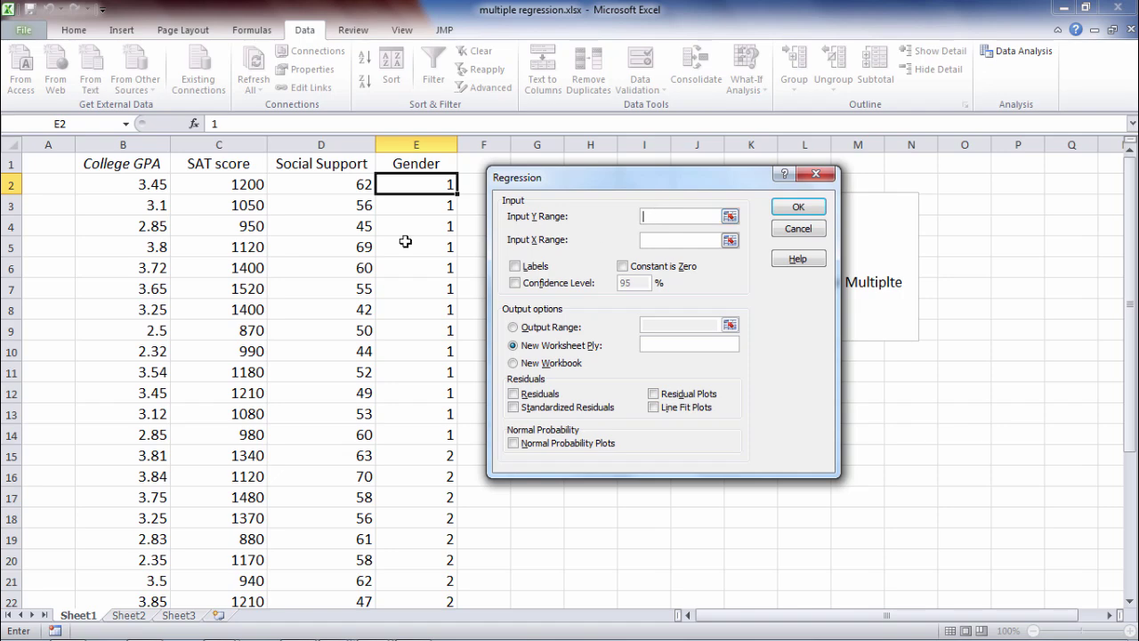
Set the regression's Input Y Range to $B$1:$B$31 and its Input X Range to $C$1:$E$31.
left_click_drag(113, 166, 119, 549)
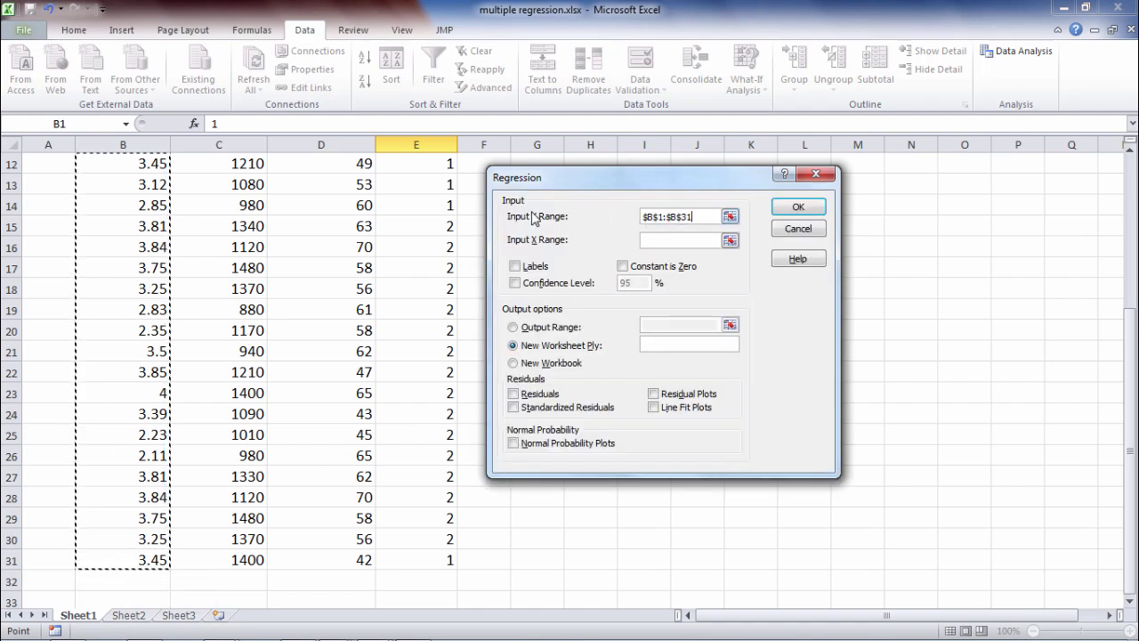
left_click(580, 251)
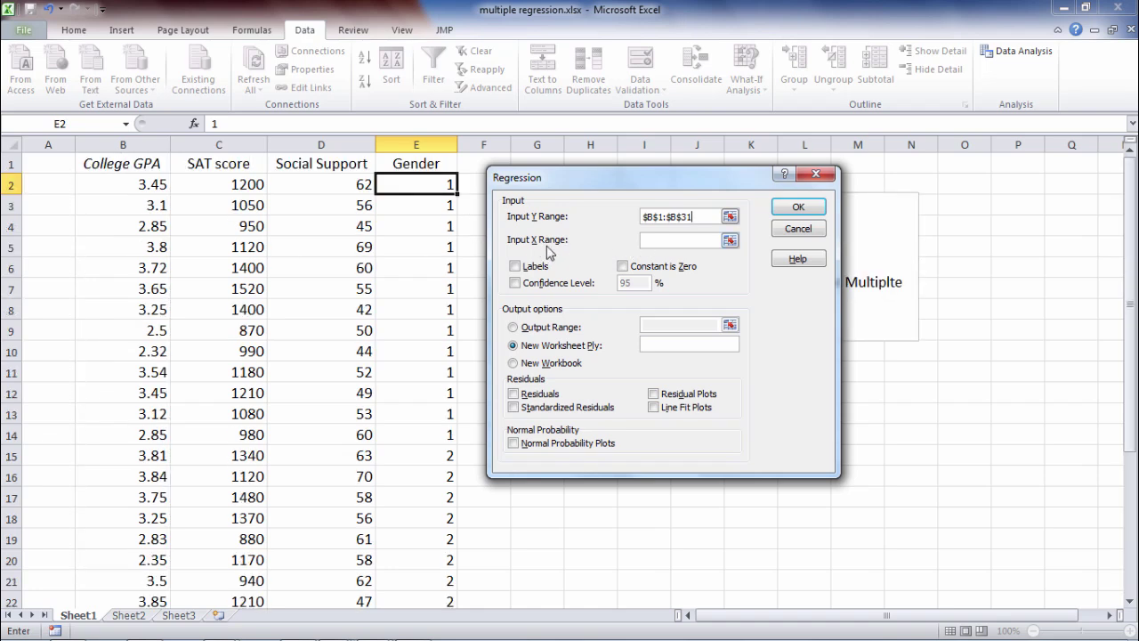
left_click(666, 242)
left_click_drag(229, 167, 379, 559)
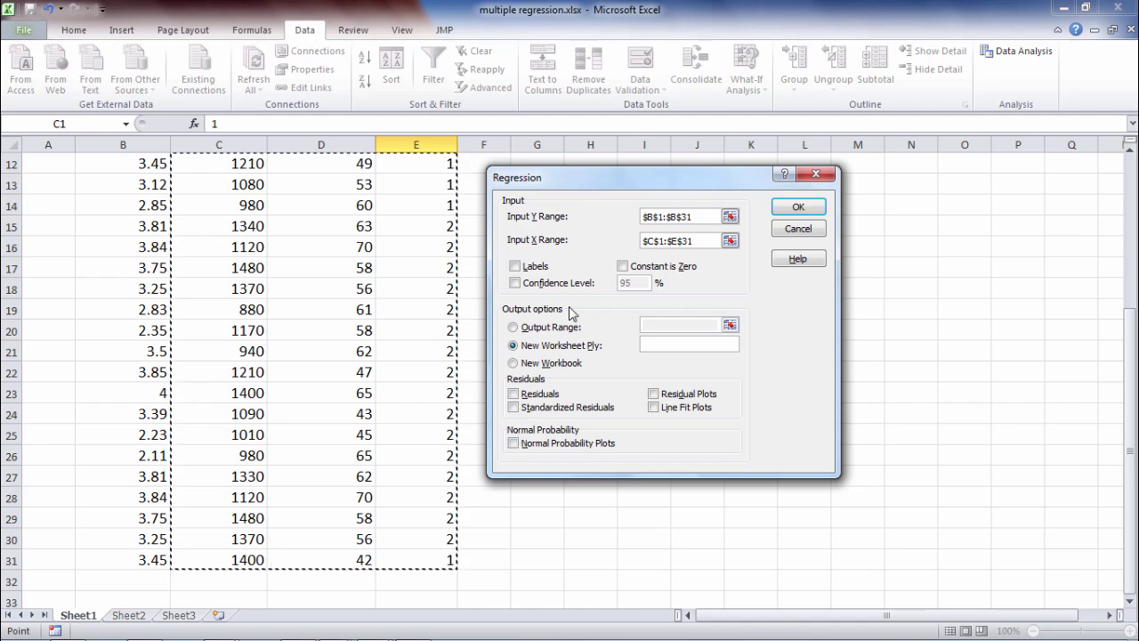
Enable Labels for the input ranges and run the regression with its output on a new worksheet.
left_click_drag(1132, 359, 1133, 347)
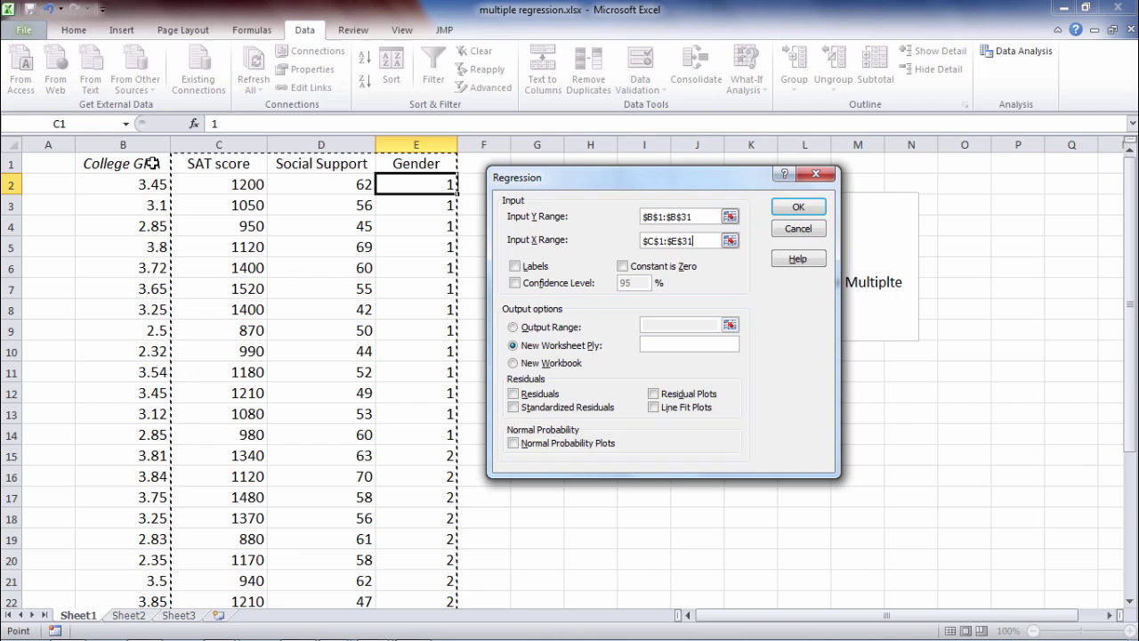
left_click(516, 267)
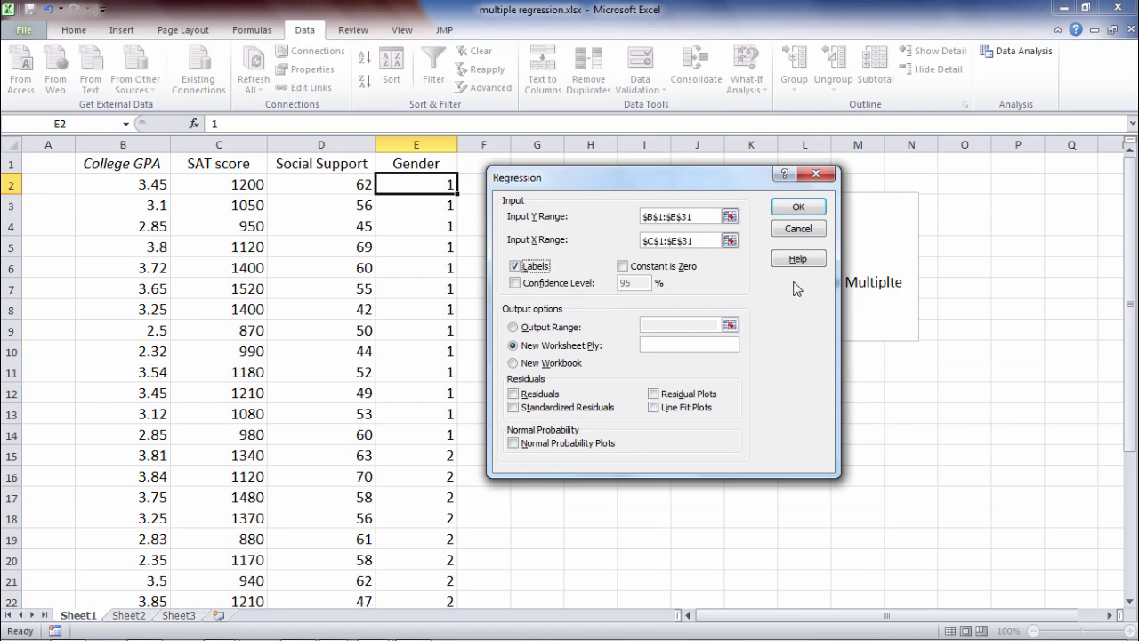
left_click(799, 209)
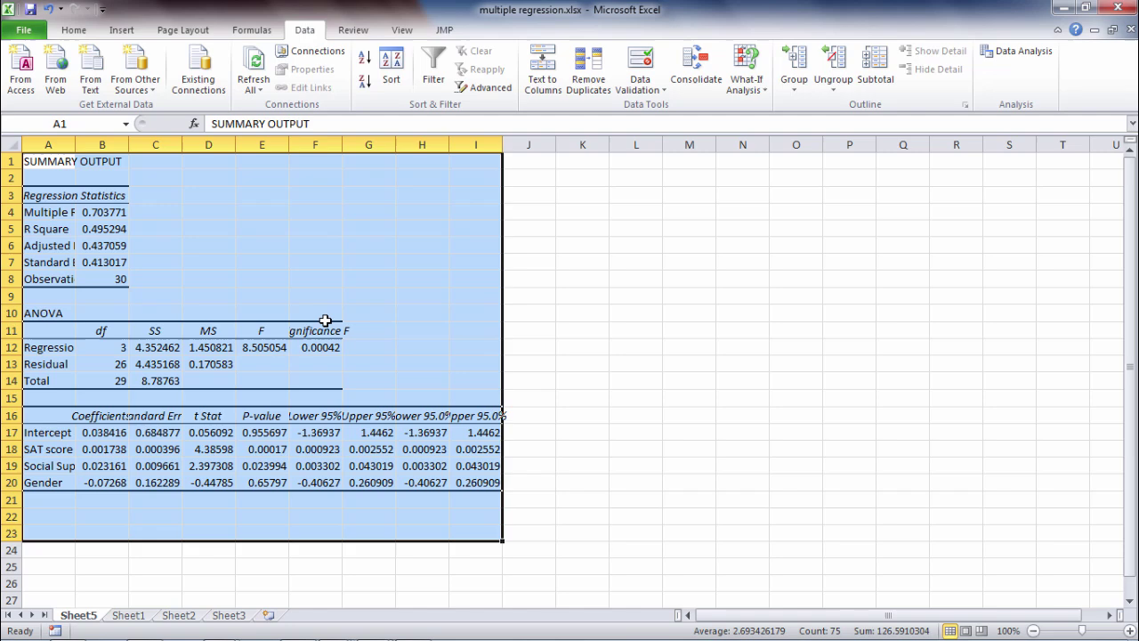
Set the font size of the entire regression output sheet to 13.
left_click(10, 145)
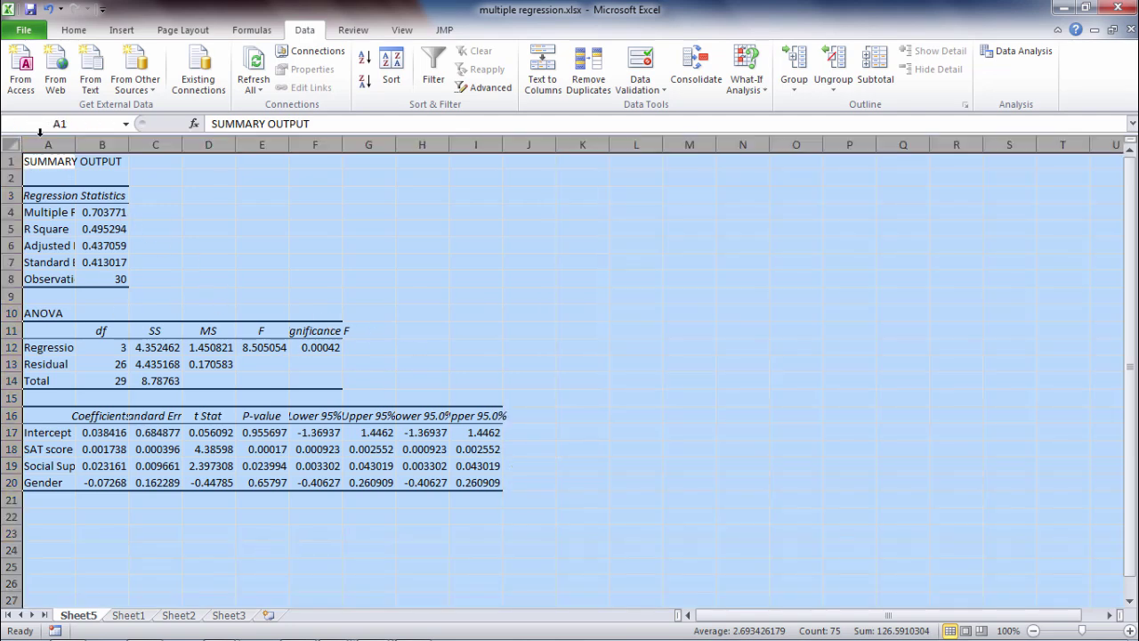
left_click(74, 29)
left_click(236, 59)
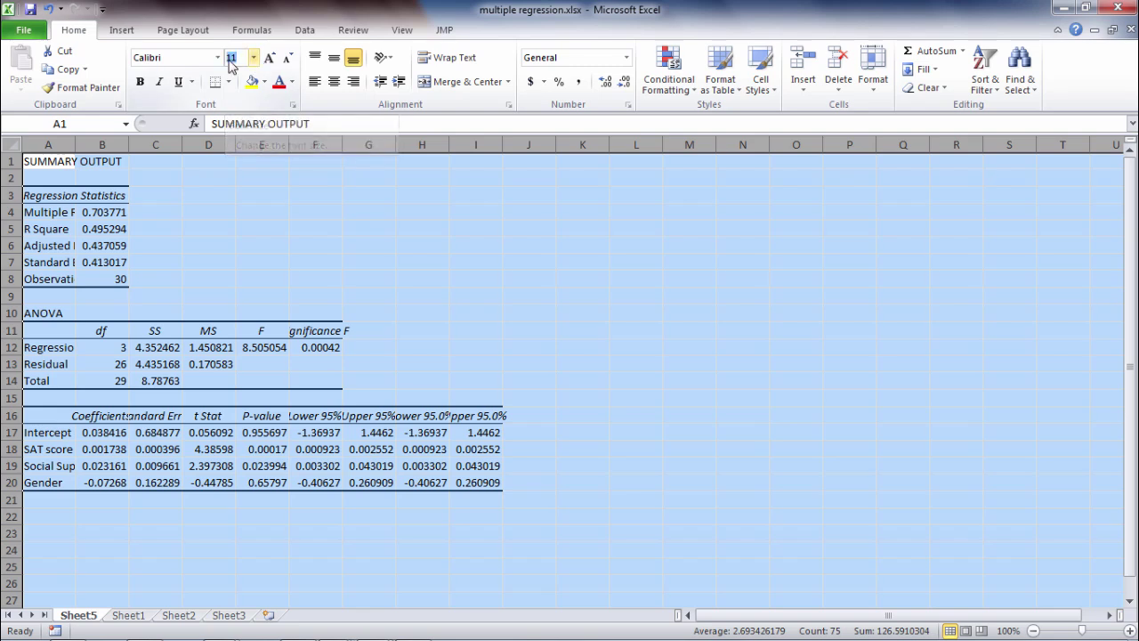
key("Return")
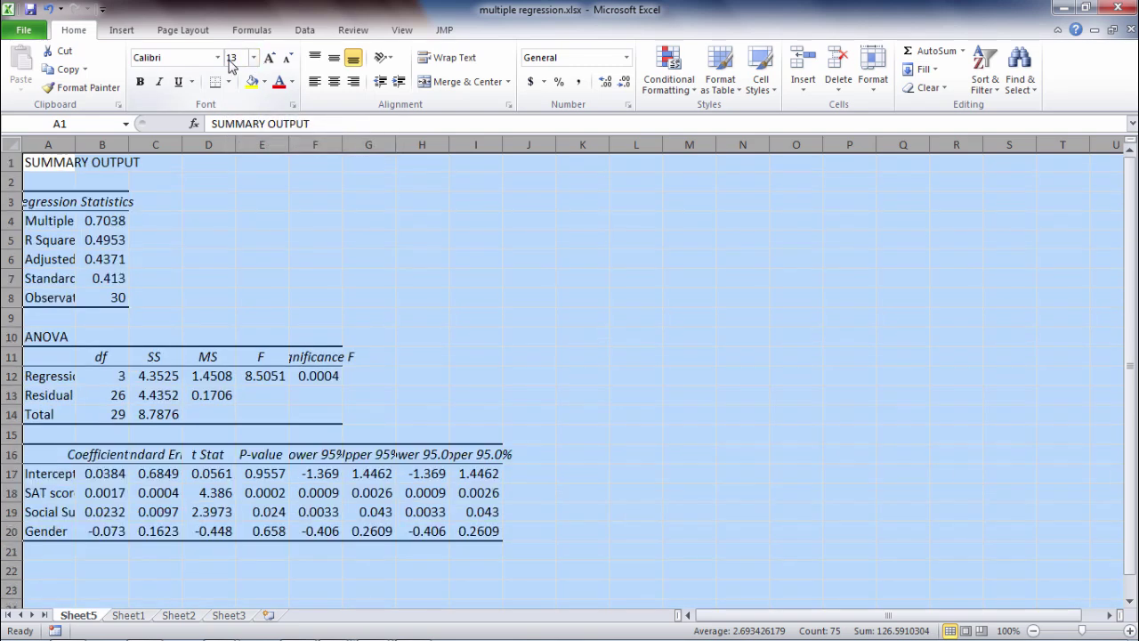